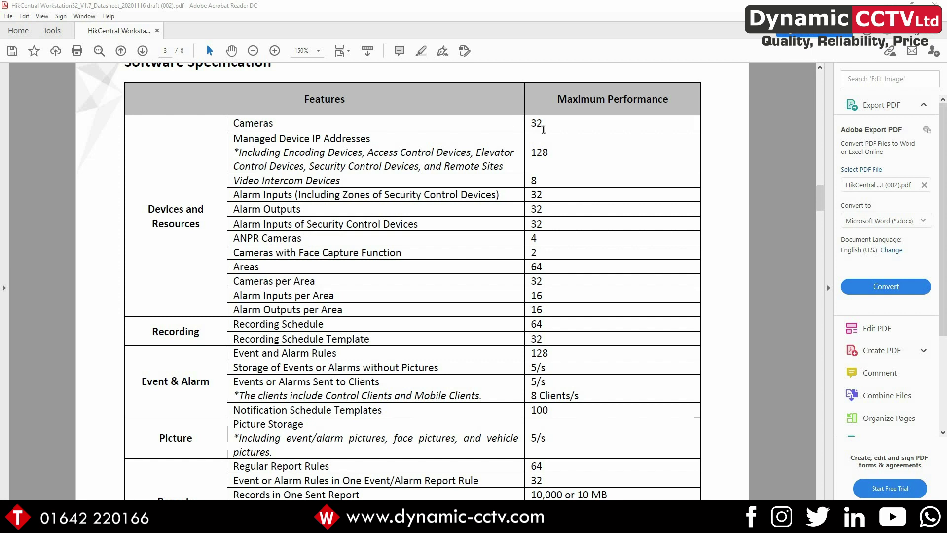
# Scroll the datasheet PDF down to page 3's Software Specification table
pyautogui.scroll(-4, 528, 166)
# Scroll through the performance limits down to Access Control, back up, then onto page 4
pyautogui.scroll(-9, 528, 165)
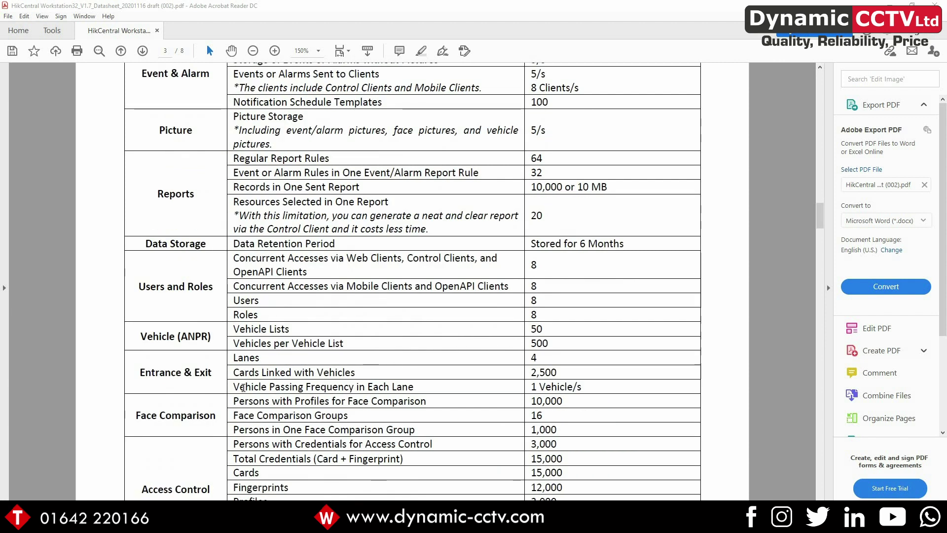
pyautogui.scroll(-3, 339, 439)
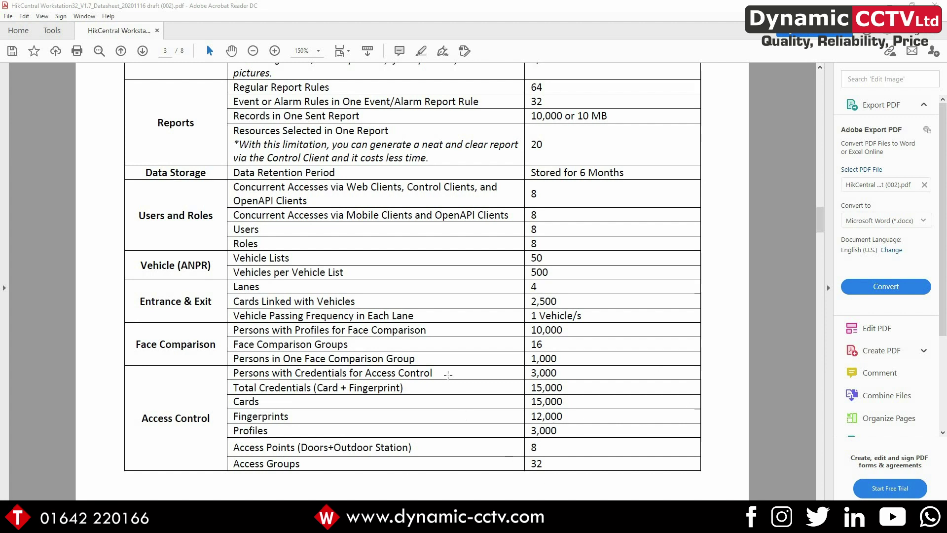
pyautogui.scroll(15, 446, 373)
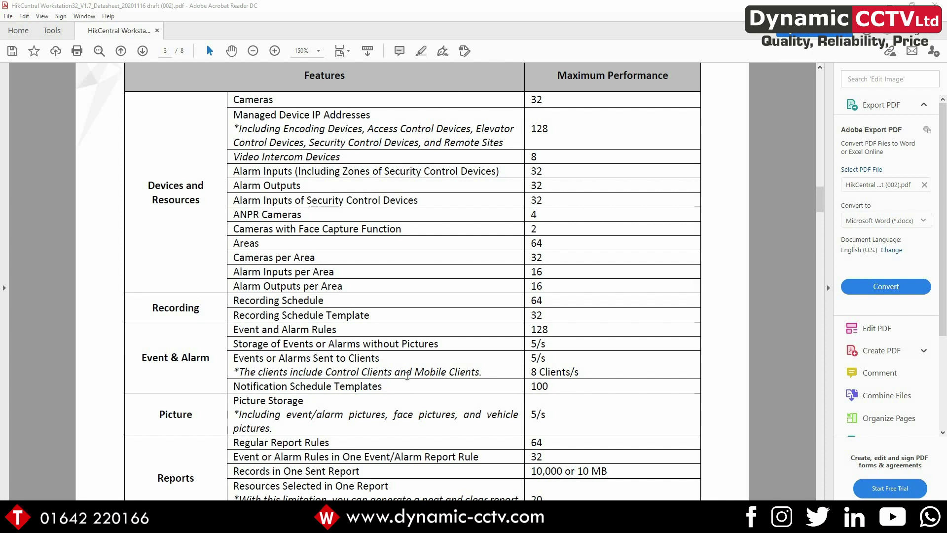
pyautogui.scroll(-16, 414, 362)
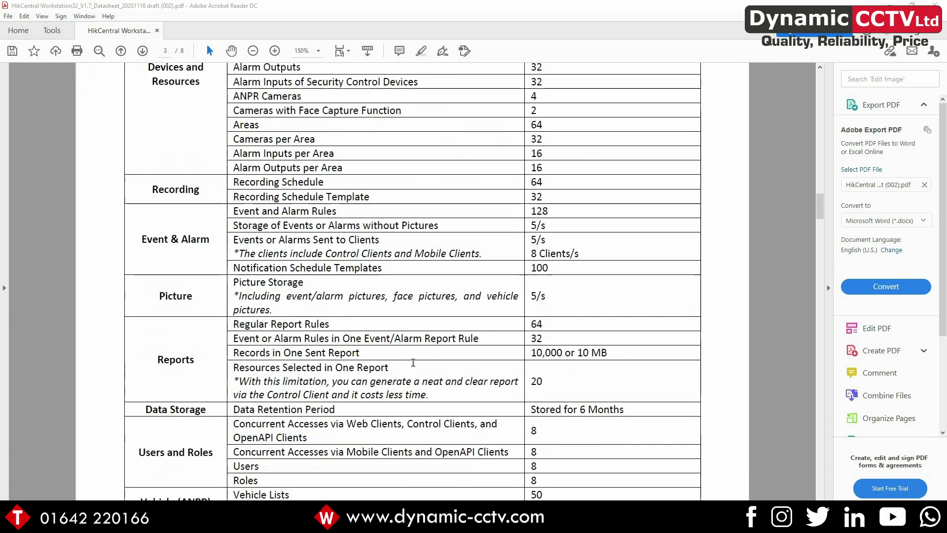
pyautogui.scroll(-20, 414, 363)
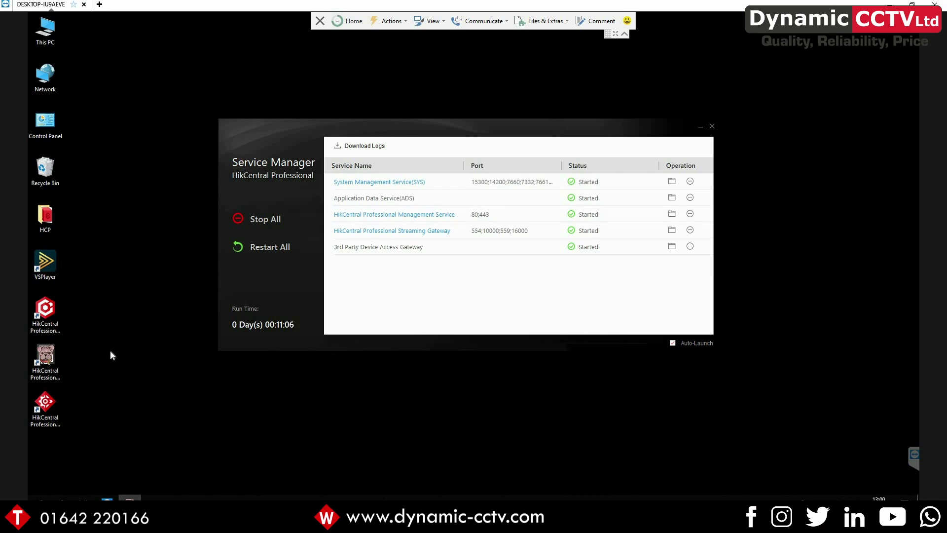
# Launch the Web Client from its desktop shortcut and log in as admin with the account password
pyautogui.click(48, 310)
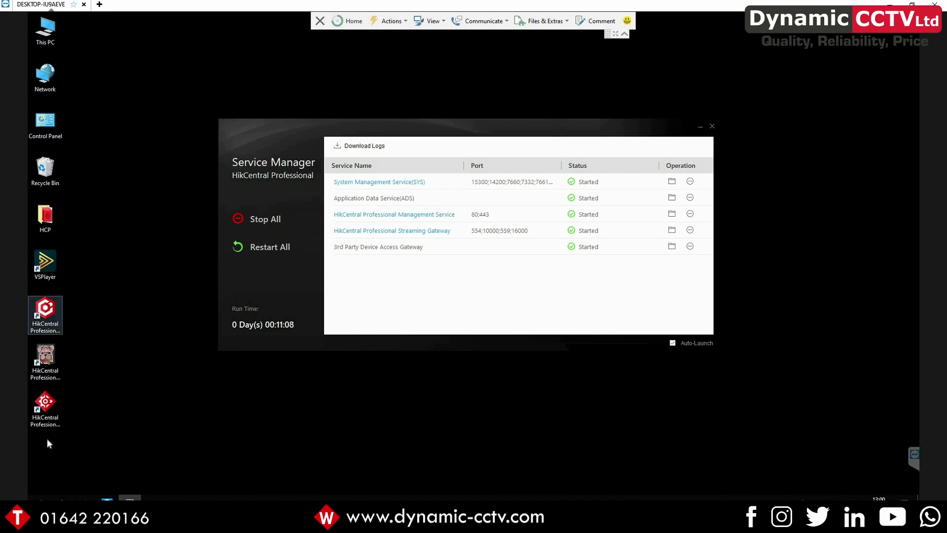
pyautogui.doubleClick(47, 406)
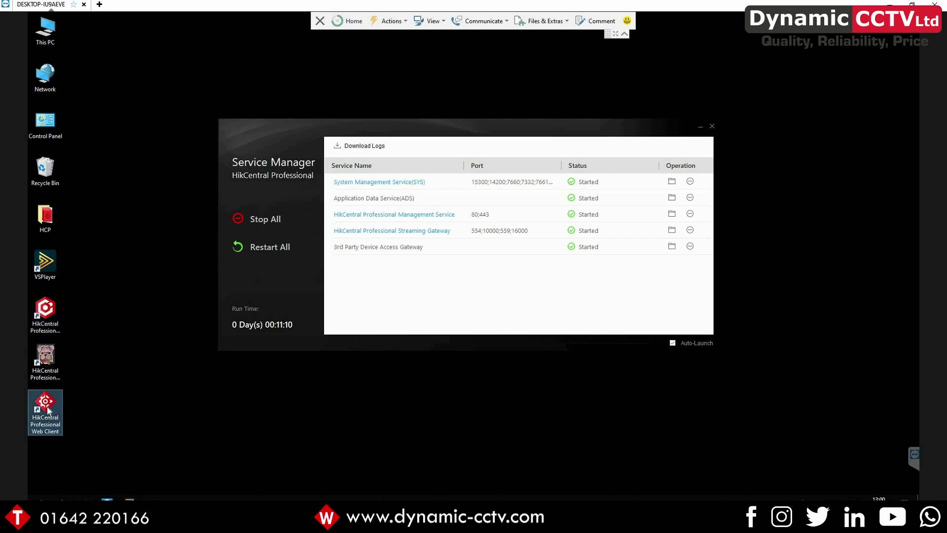
pyautogui.write('admoin')
pyautogui.press('BackSpace')
pyautogui.press('BackSpace')
pyautogui.press('BackSpace')
pyautogui.write('in')
pyautogui.press('Tab')
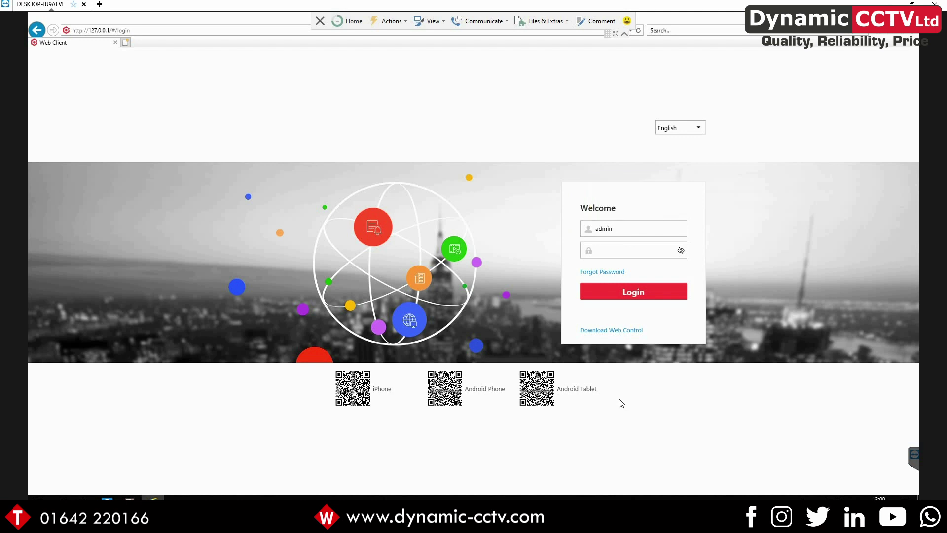
pyautogui.write('********')
pyautogui.press('Return')
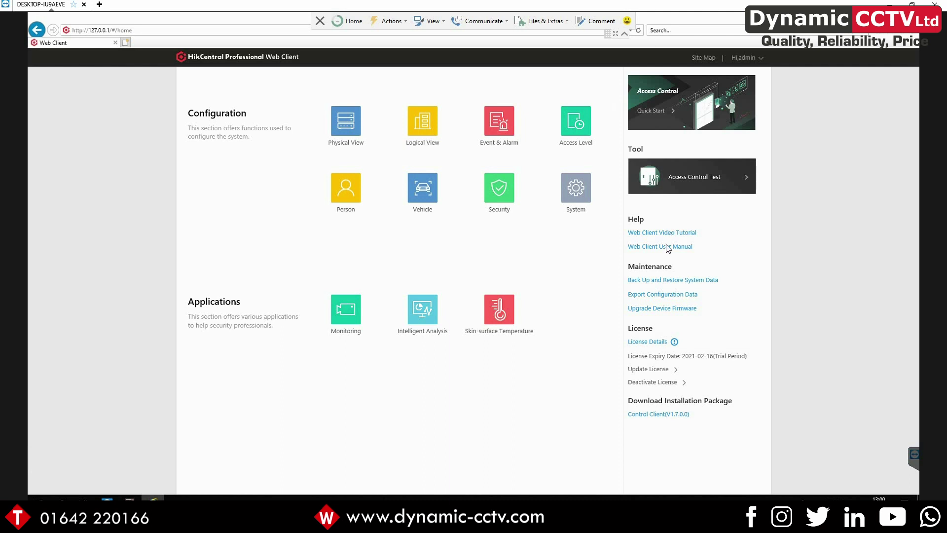
pyautogui.click(647, 342)
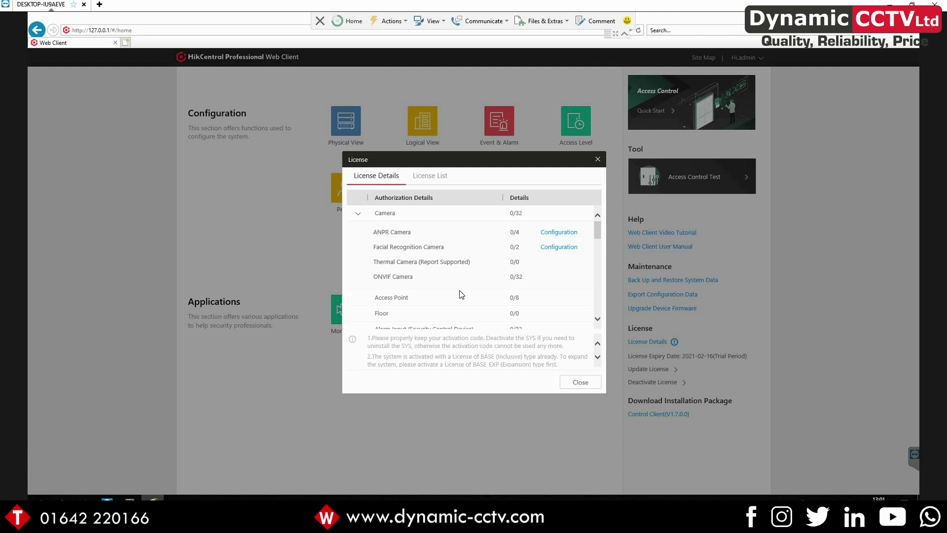
pyautogui.scroll(-1, 461, 294)
pyautogui.moveTo(461, 278); pyautogui.dragTo(382, 279)
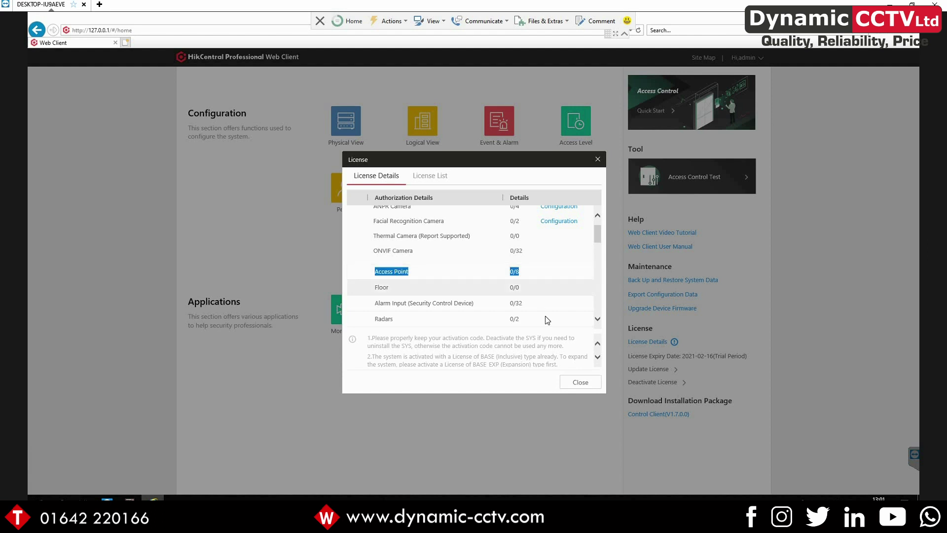
pyautogui.scroll(-2, 545, 320)
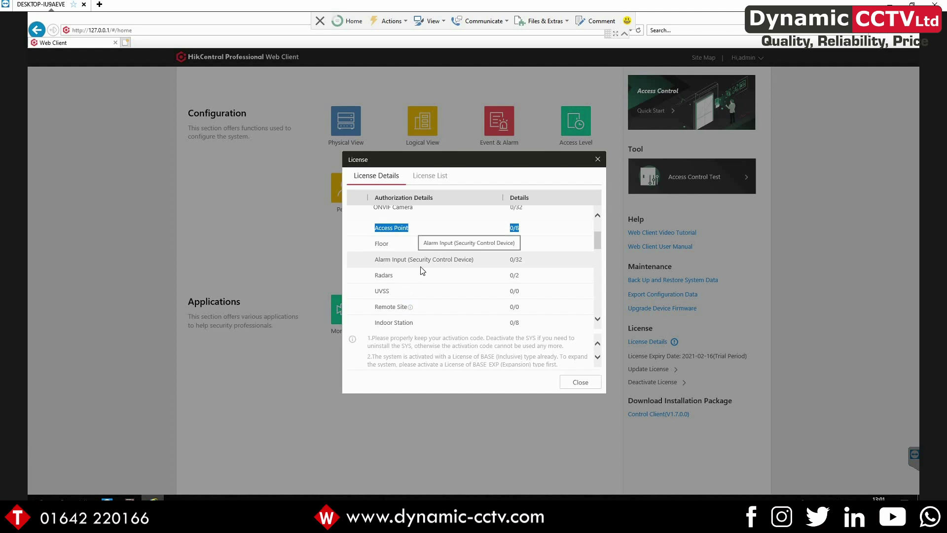
pyautogui.click(529, 274)
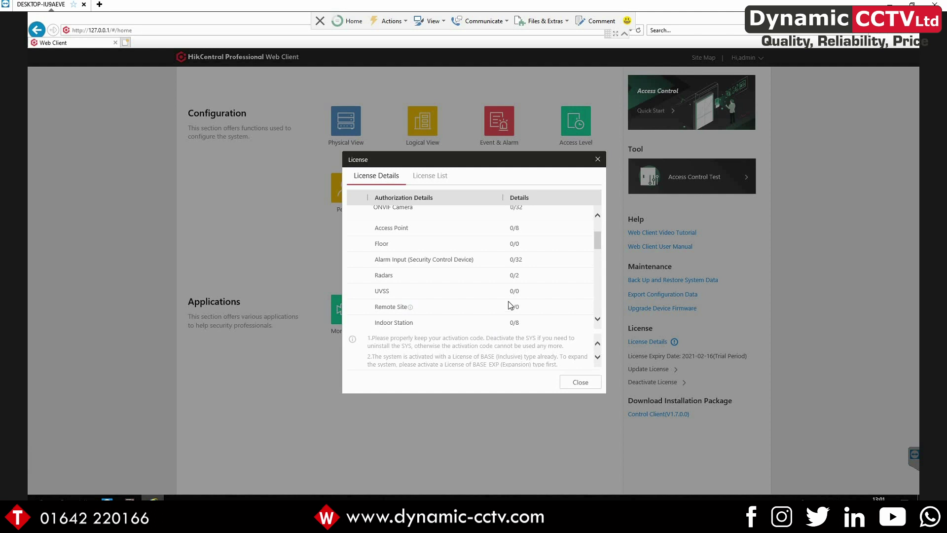
pyautogui.scroll(-3, 510, 305)
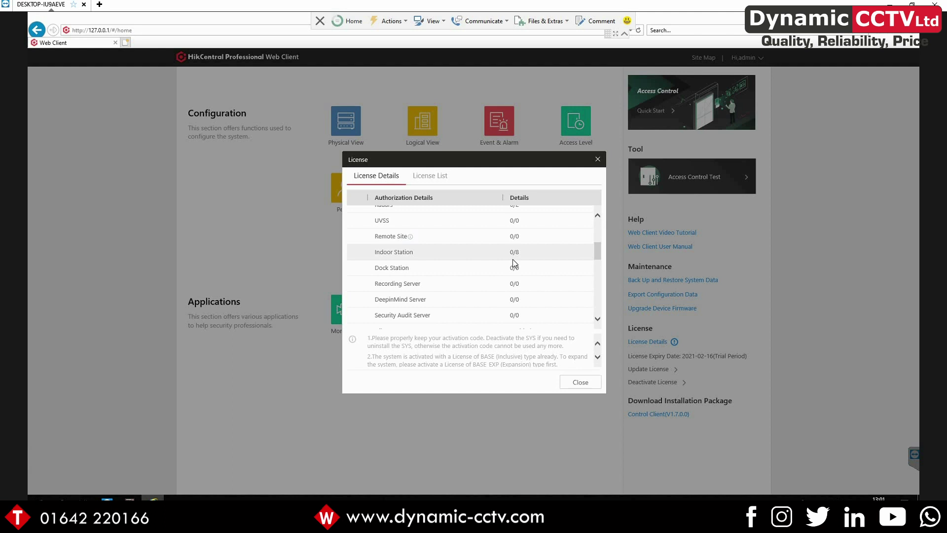
pyautogui.scroll(-2, 513, 259)
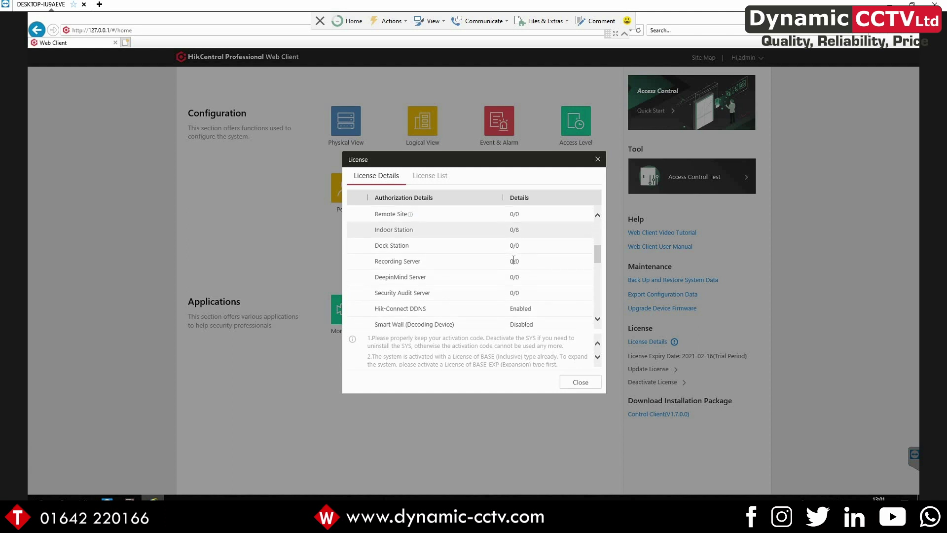
pyautogui.scroll(-4, 474, 267)
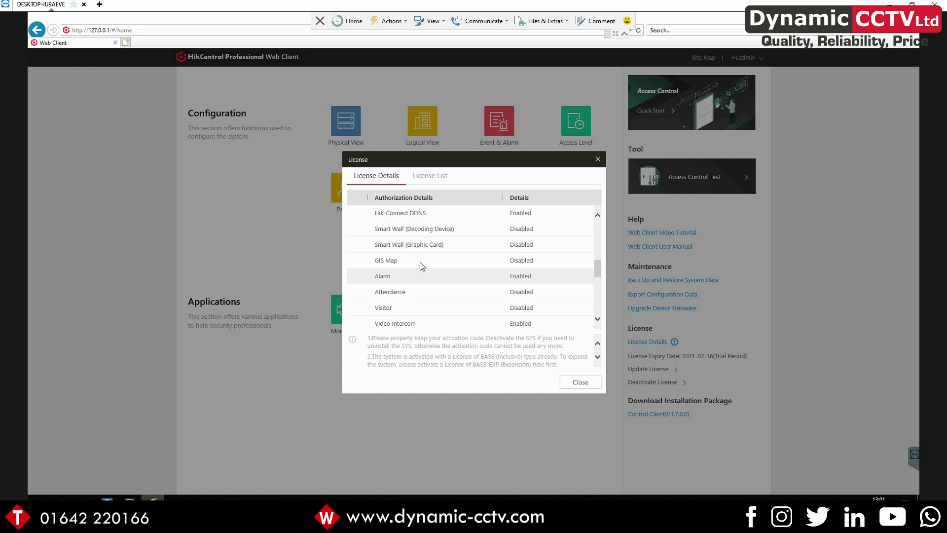
pyautogui.scroll(-3, 427, 272)
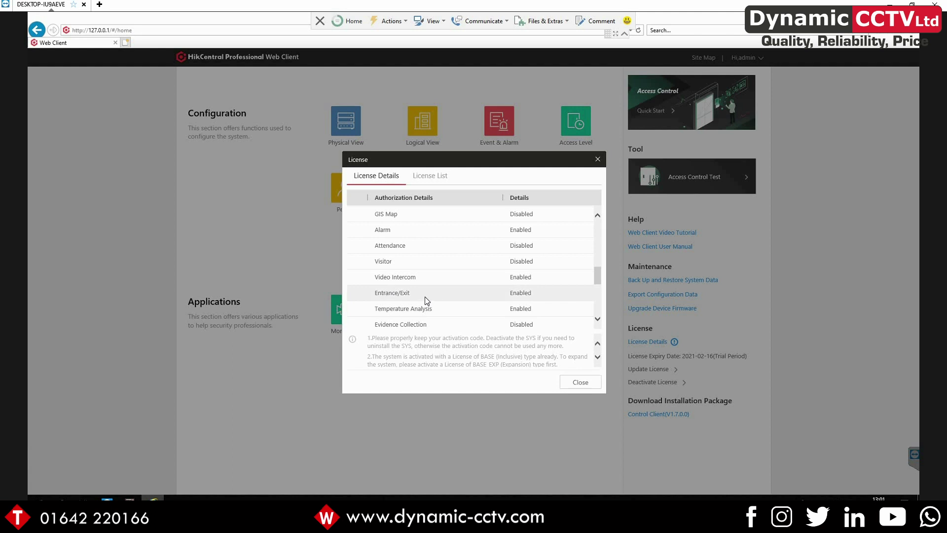
pyautogui.scroll(-1, 424, 297)
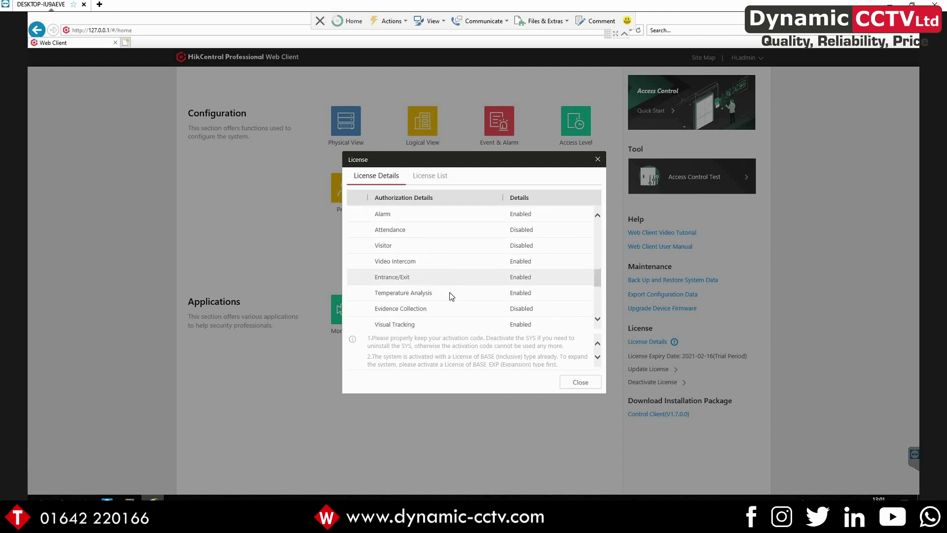
pyautogui.scroll(-10, 459, 301)
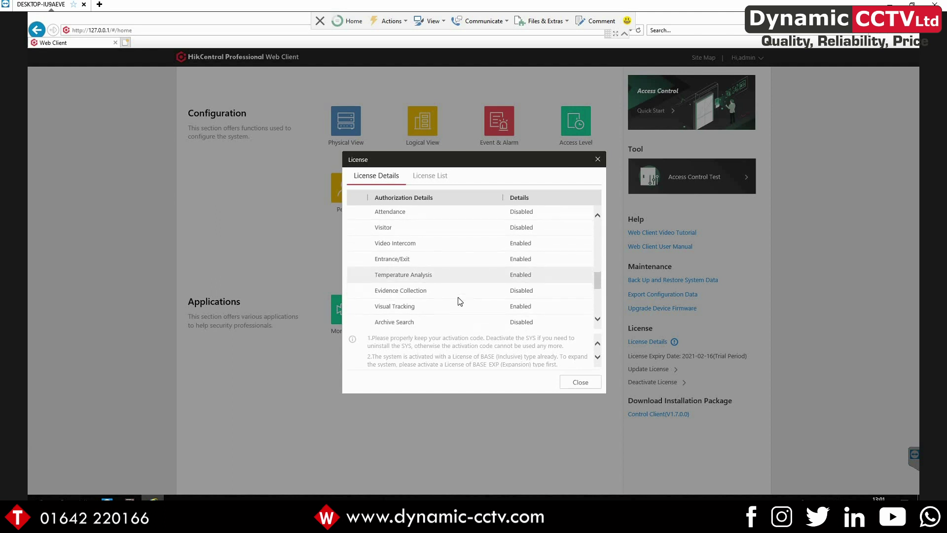
pyautogui.click(599, 160)
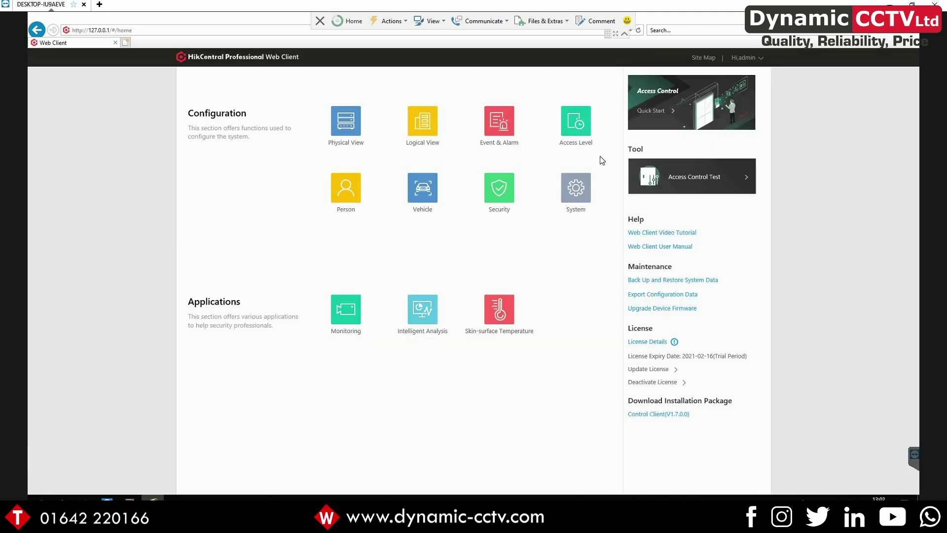
# Start adding encoding device 'Main NVR' at 192.168.1.64, port 9000, with its login password
pyautogui.click(347, 131)
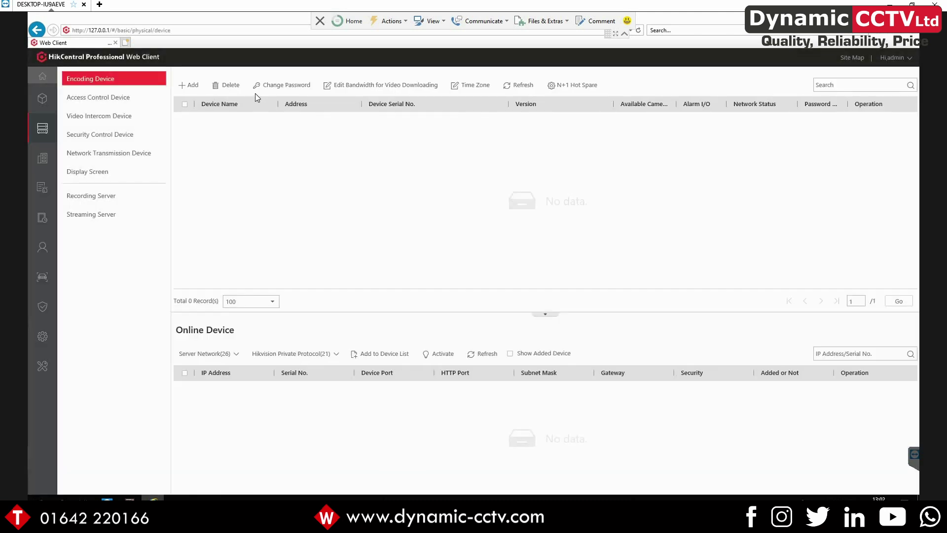
pyautogui.click(180, 86)
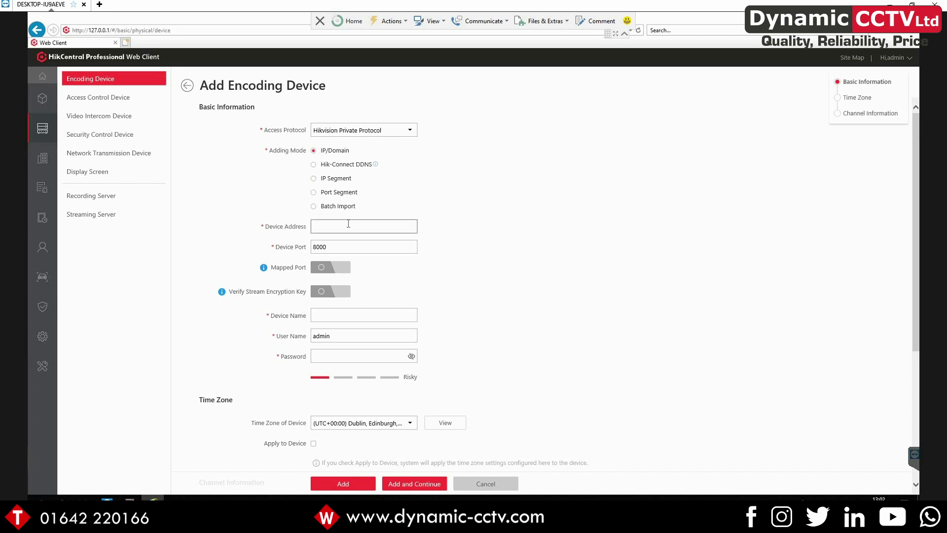
pyautogui.click(348, 223)
pyautogui.write('192.1')
pyautogui.write('68.1.64')
pyautogui.press('Tab')
pyautogui.write('9000')
pyautogui.press('Tab')
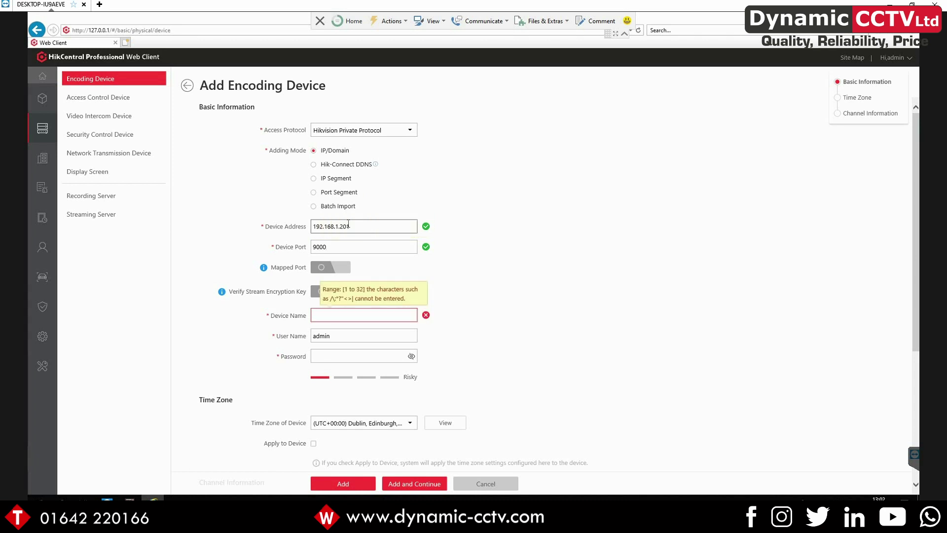
pyautogui.write('Main NVR')
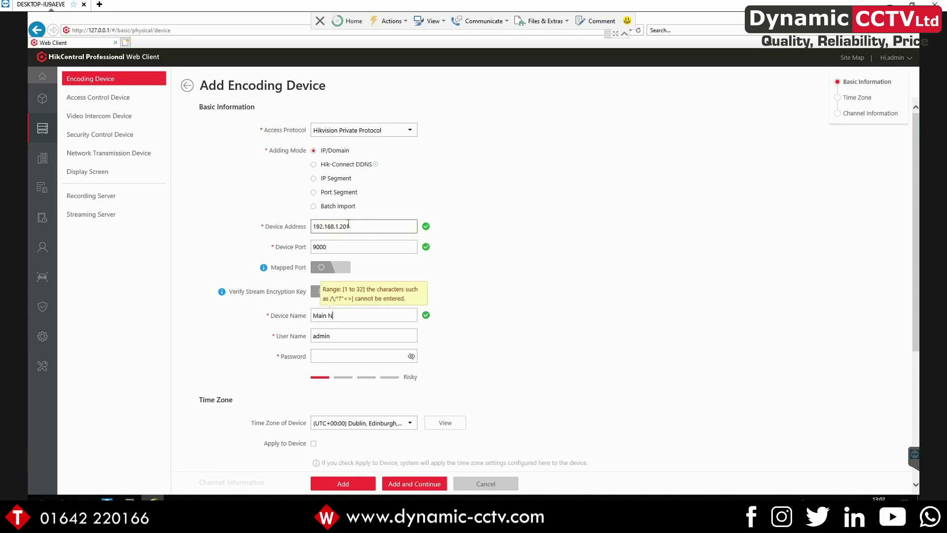
pyautogui.press('Tab')
pyautogui.press('Tab')
pyautogui.write('admin123456')
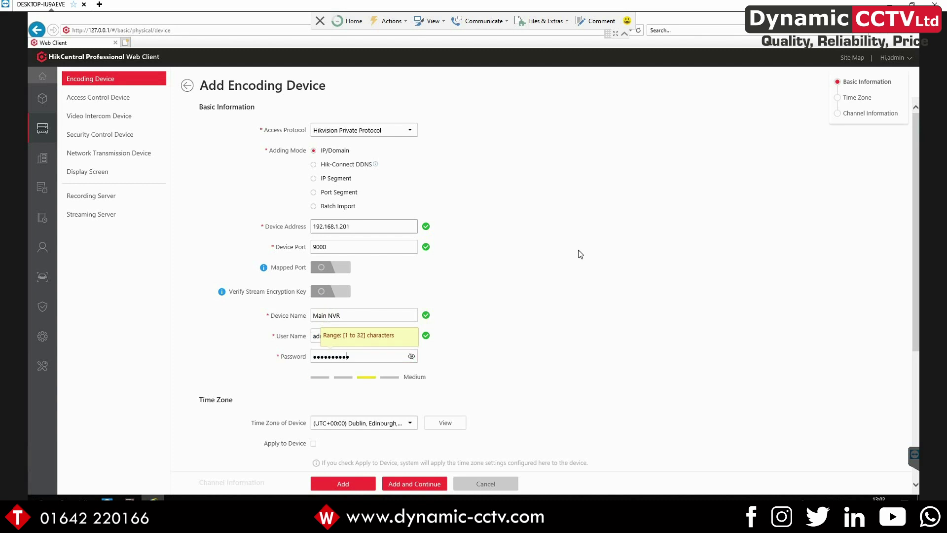
# Switch to Specified Camera, filter by 'car', and keep all four Car Park cameras selected
pyautogui.scroll(-3, 370, 212)
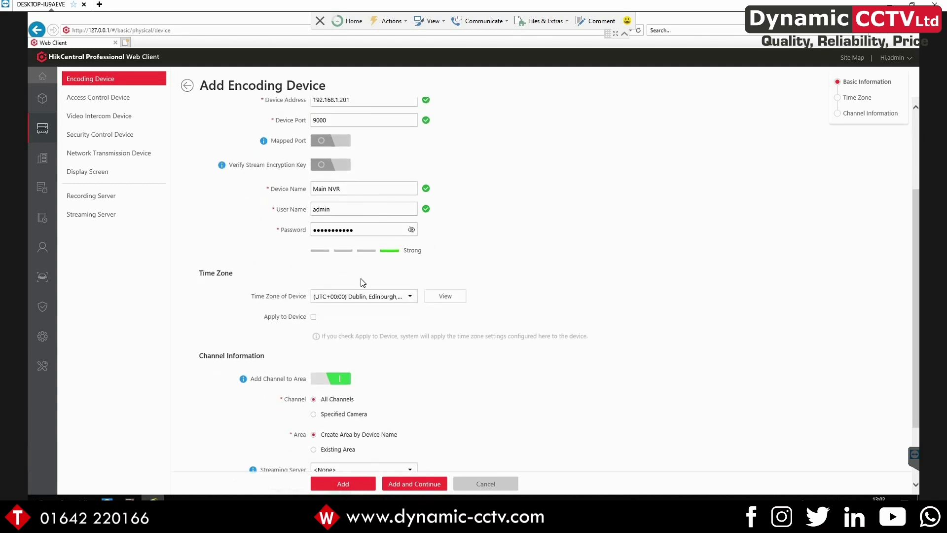
pyautogui.scroll(-2, 359, 286)
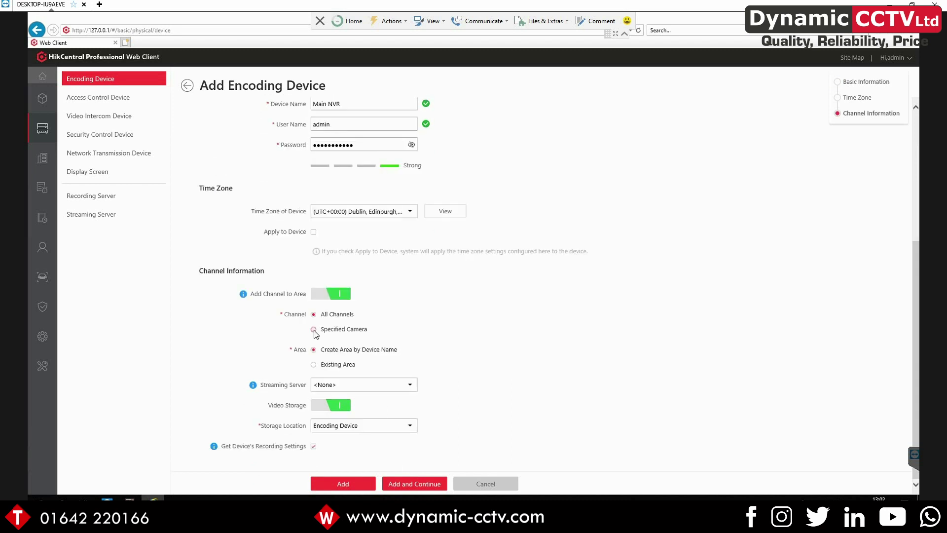
pyautogui.click(314, 330)
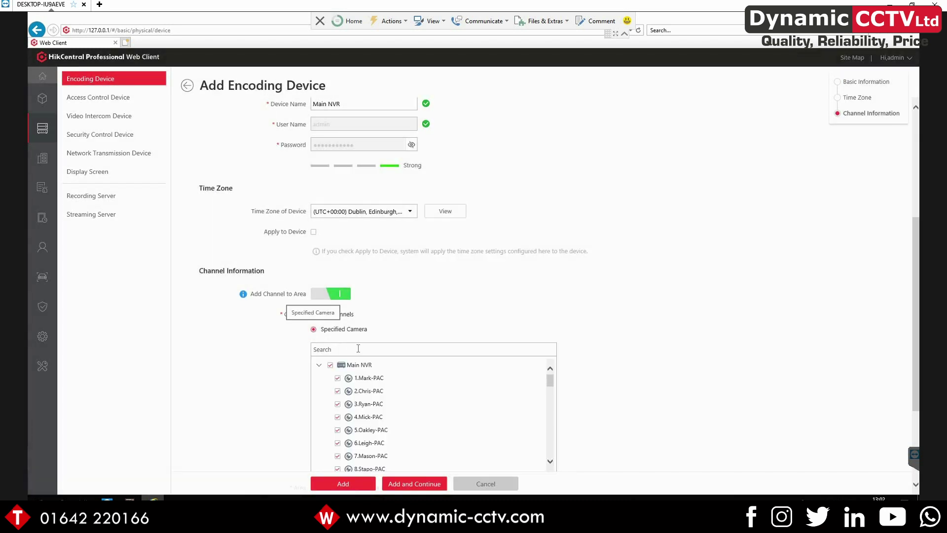
pyautogui.click(358, 349)
pyautogui.write('car')
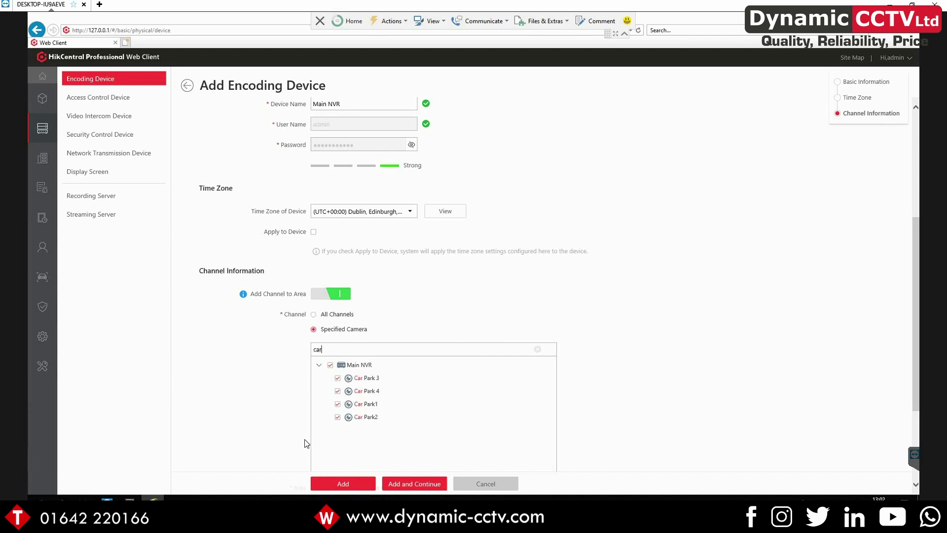
pyautogui.scroll(-3, 327, 448)
pyautogui.click(330, 246)
pyautogui.click(337, 259)
pyautogui.click(338, 285)
pyautogui.click(337, 297)
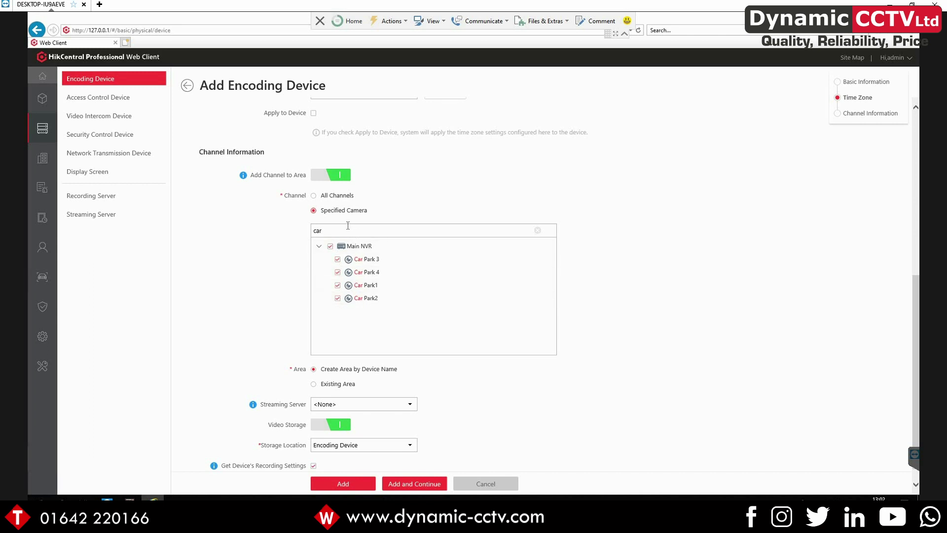
# Add the Main NVR with the chosen cameras and close the progress report
pyautogui.hotkey('ctrl', 'a')
pyautogui.scroll(-1, 252, 261)
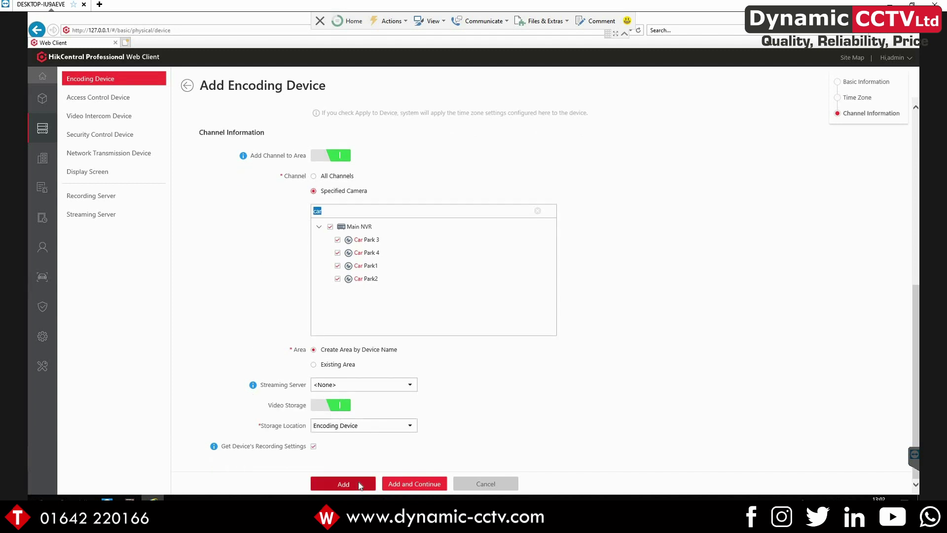
pyautogui.click(358, 482)
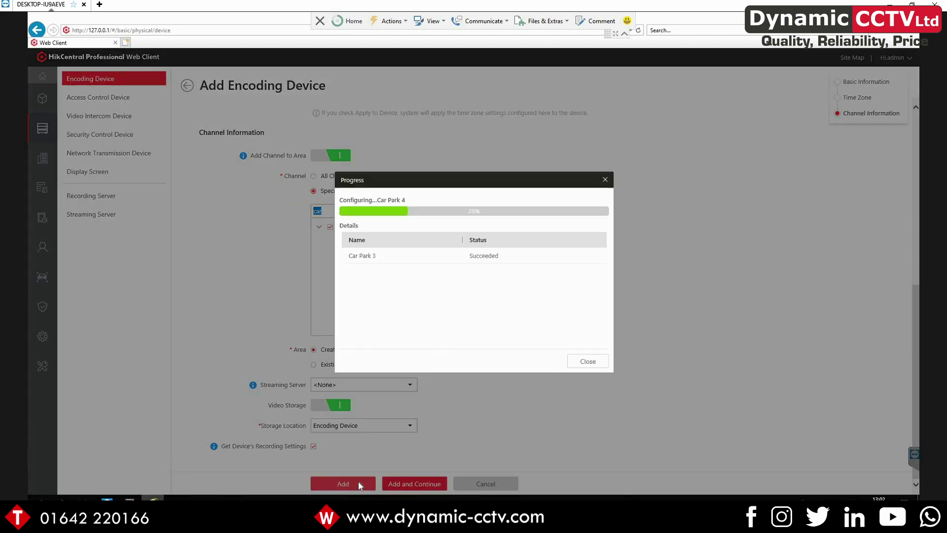
pyautogui.click(588, 361)
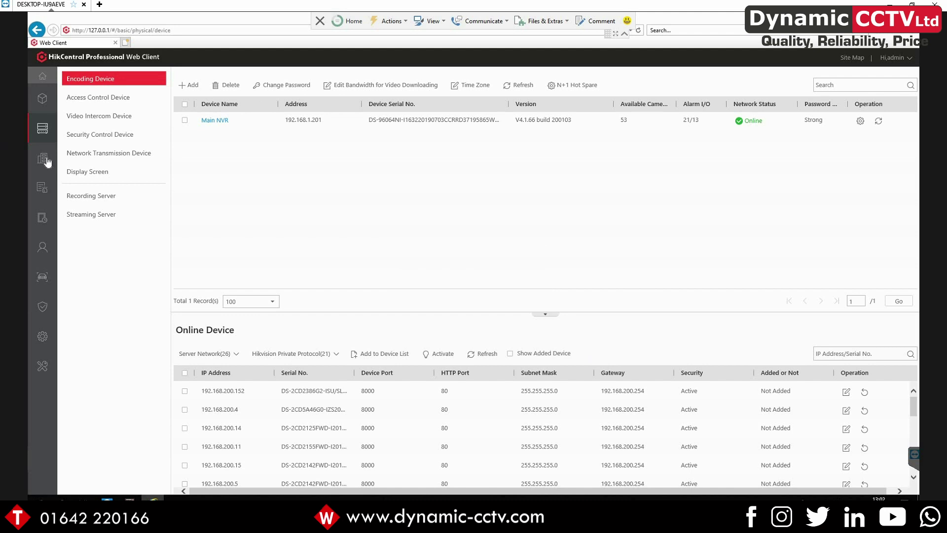
# Confirm in Logical View that the Main NVR area holds four Car Park cameras, then go Home
pyautogui.moveTo(46, 161)
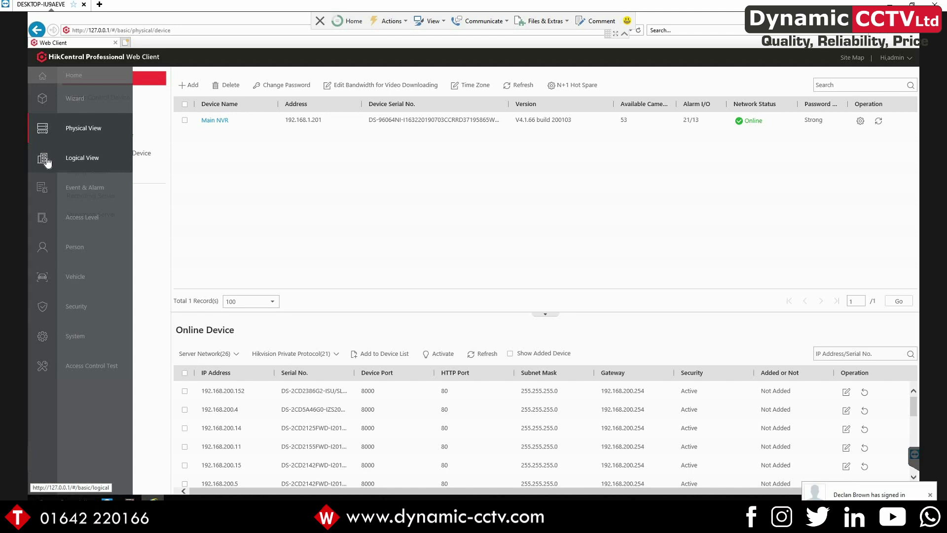
pyautogui.click(46, 159)
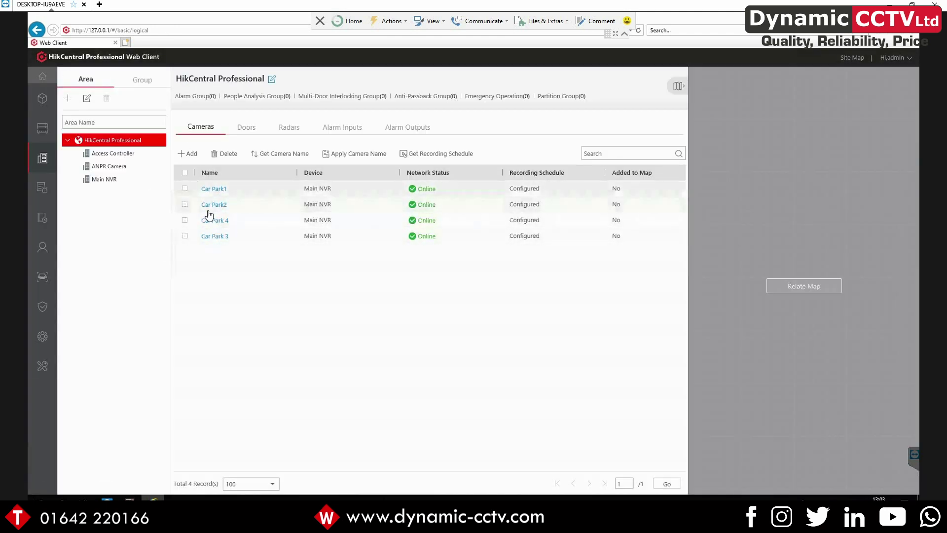
pyautogui.click(105, 181)
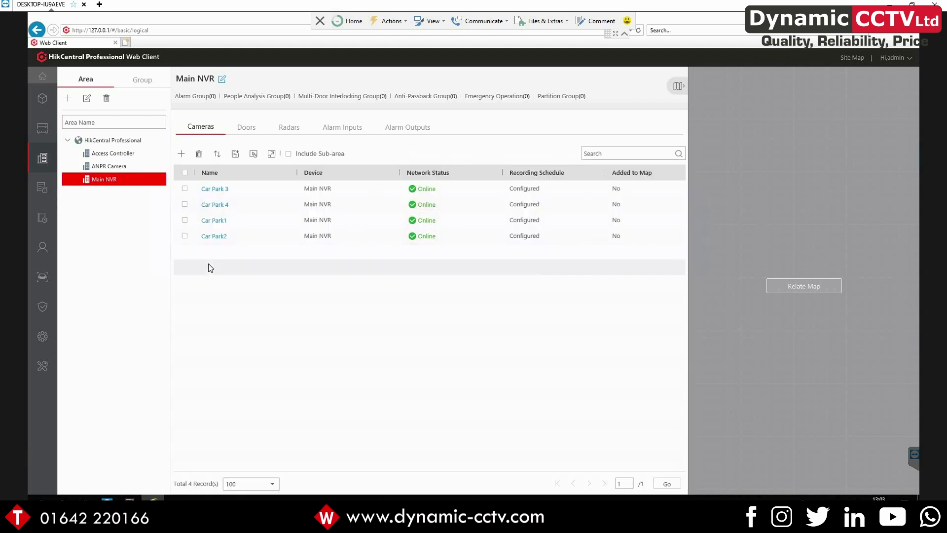
pyautogui.click(37, 78)
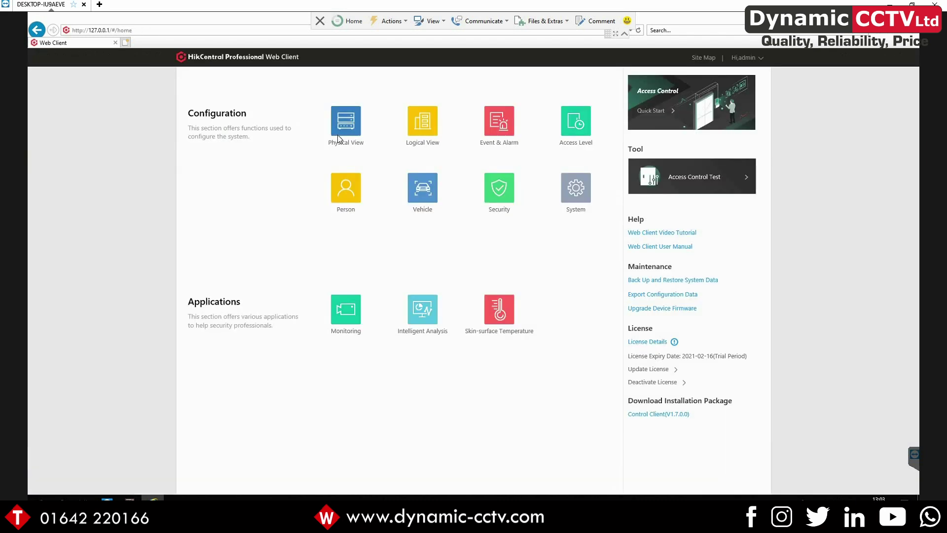
pyautogui.click(340, 139)
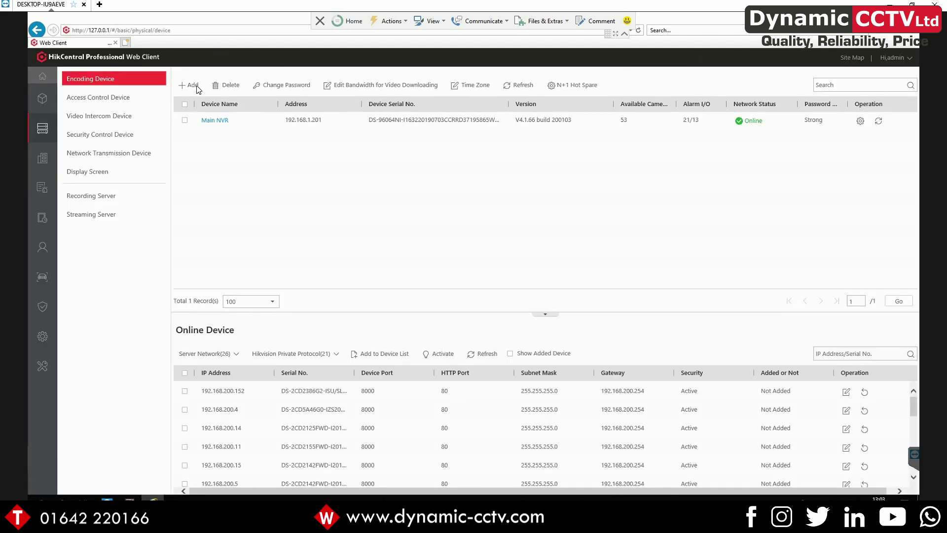
# Add encoding device 'Demo ANPR Camera' at 192.168.100.2 with its password and close the progress report
pyautogui.click(193, 85)
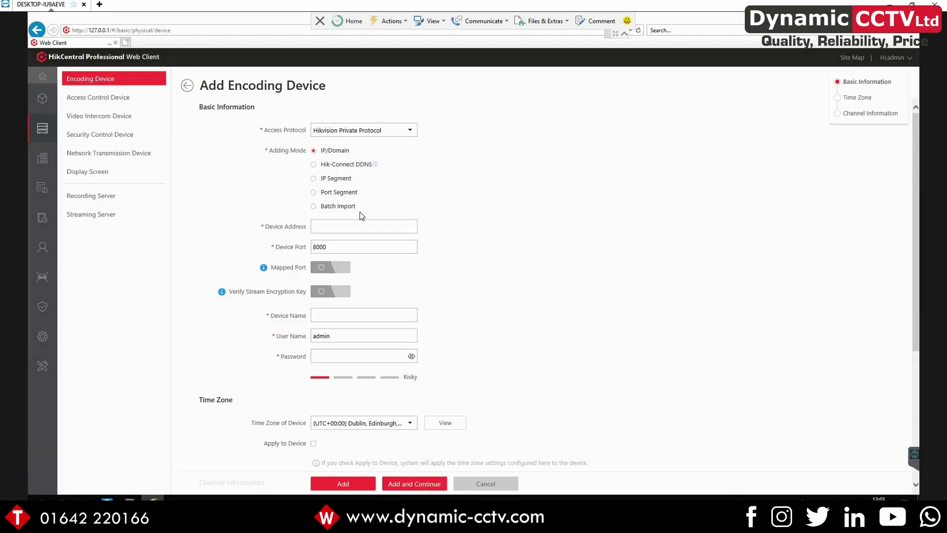
pyautogui.click(329, 222)
pyautogui.write('192.168.1')
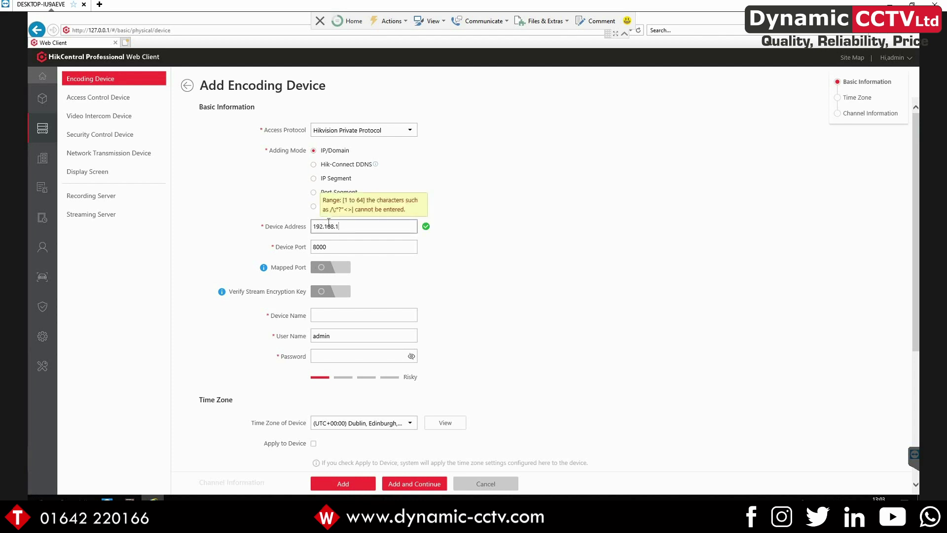
pyautogui.press('Tab')
pyautogui.press('Tab')
pyautogui.press('Tab')
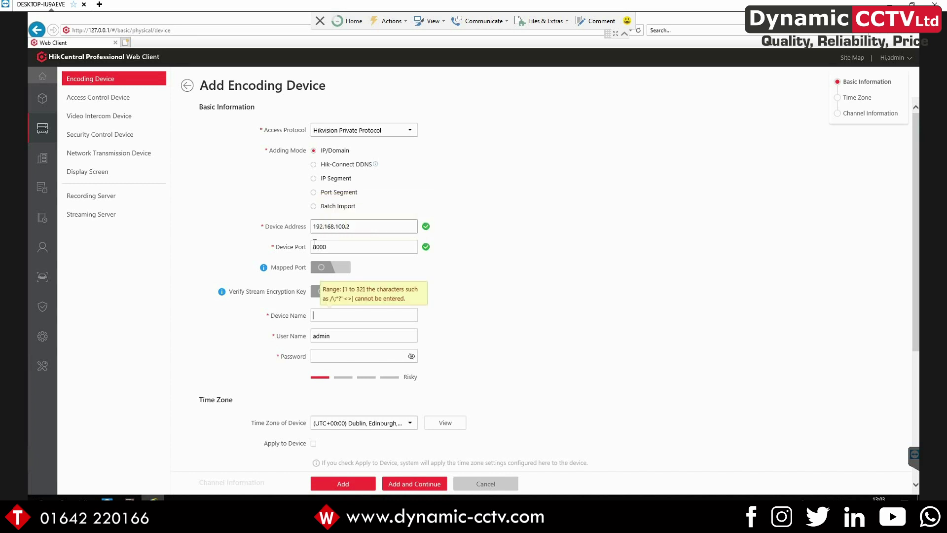
pyautogui.click(315, 319)
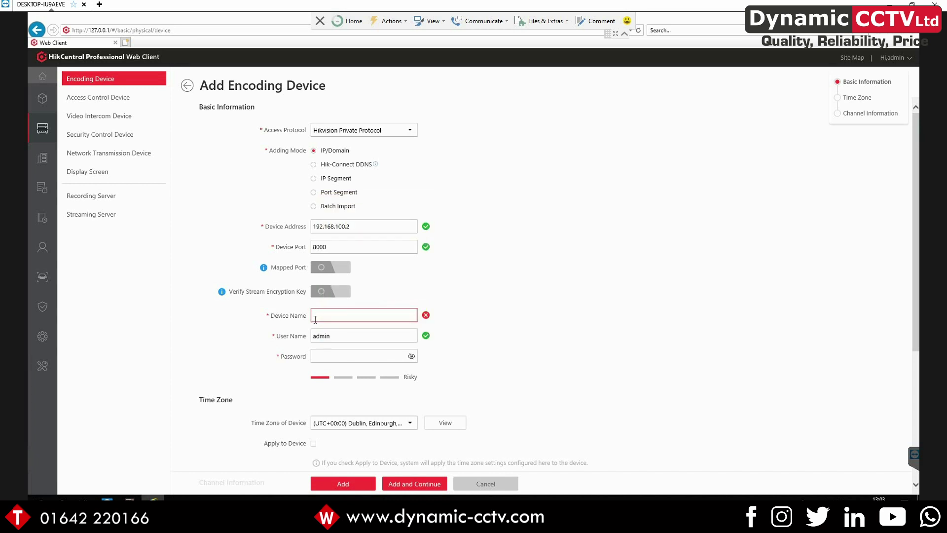
pyautogui.write('Demo')
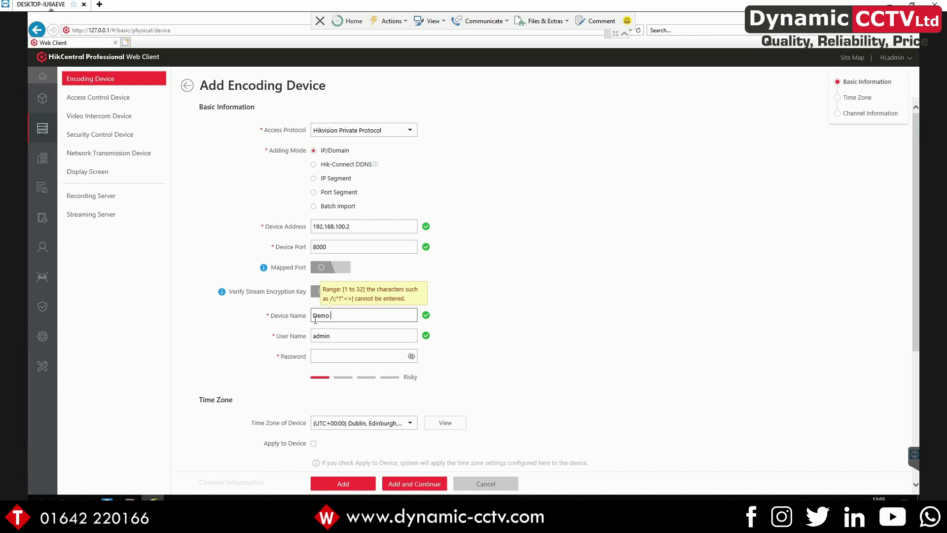
pyautogui.write(' ANPR Camera')
pyautogui.press('Tab')
pyautogui.press('Tab')
pyautogui.write('****')
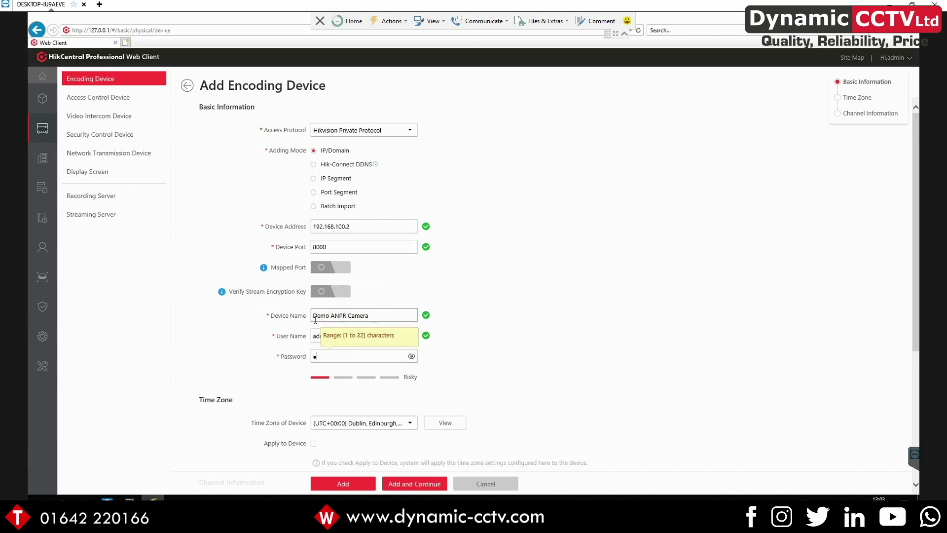
pyautogui.write('***')
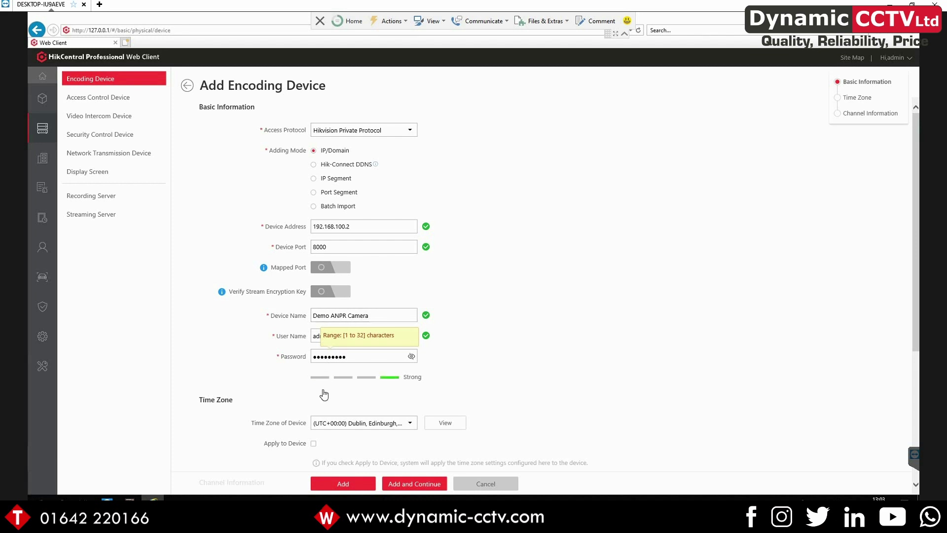
pyautogui.scroll(-3, 325, 395)
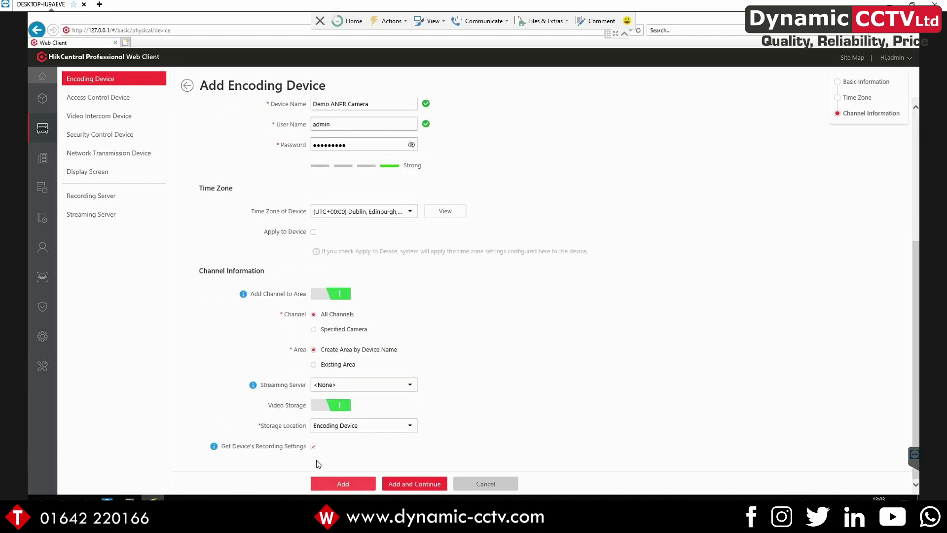
pyautogui.click(330, 484)
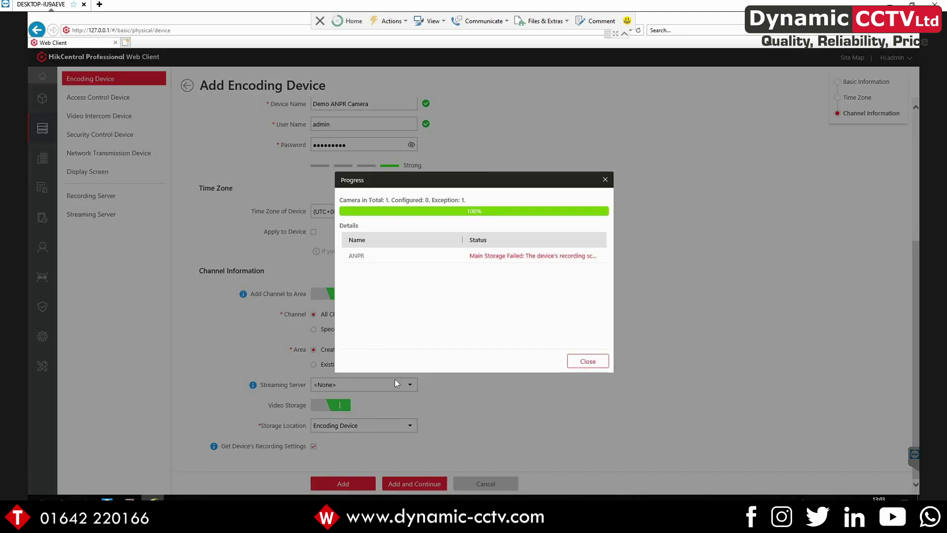
pyautogui.click(587, 361)
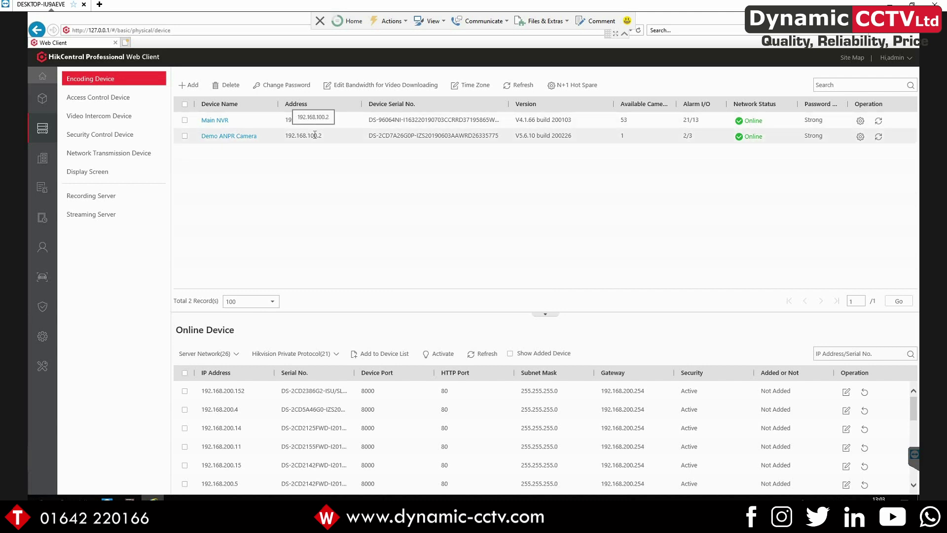
# In License Details, assign the Demo ANPR Camera's ANPR channel to an ANPR camera licence
pyautogui.click(36, 79)
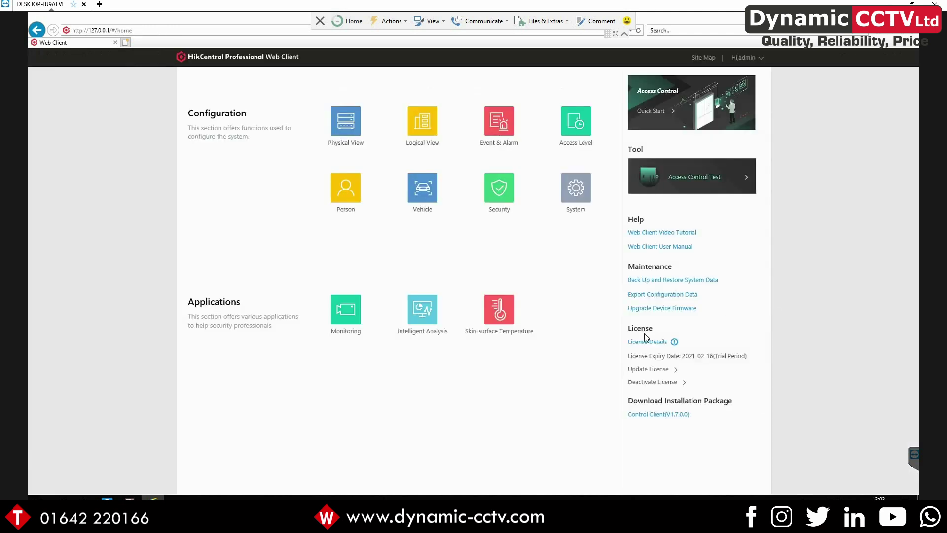
pyautogui.click(648, 341)
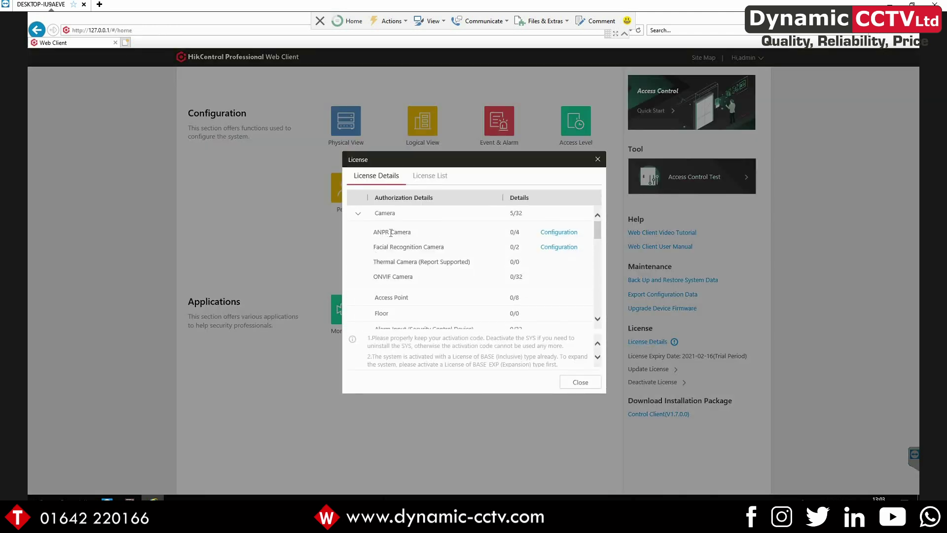
pyautogui.click(571, 233)
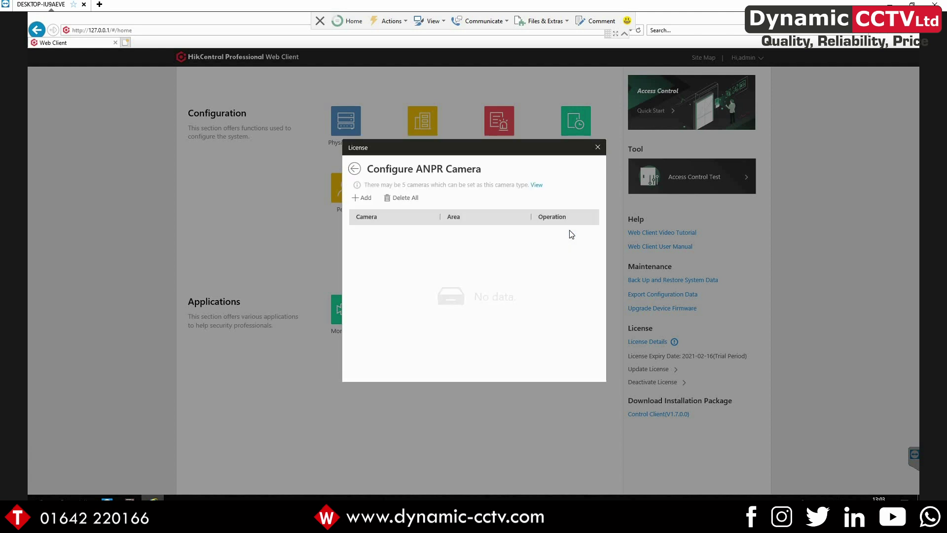
pyautogui.click(358, 197)
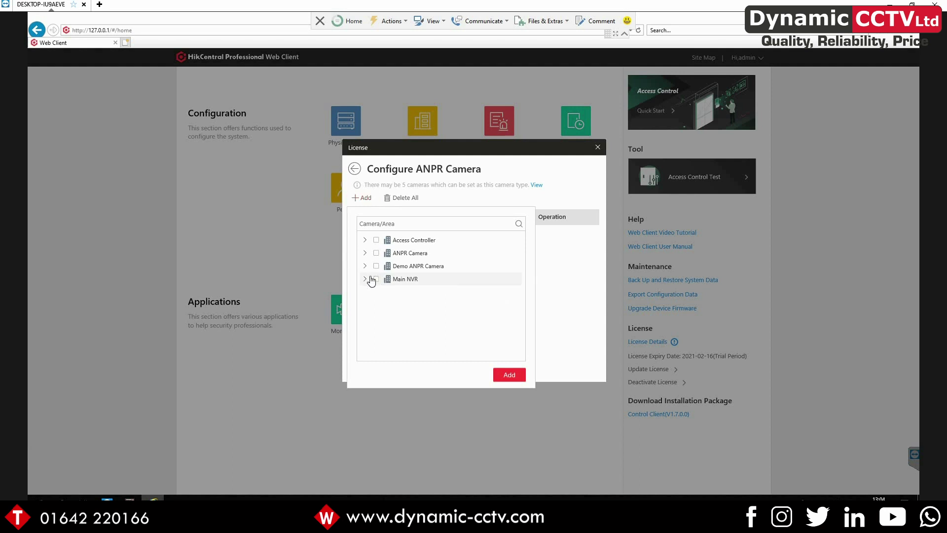
pyautogui.click(366, 265)
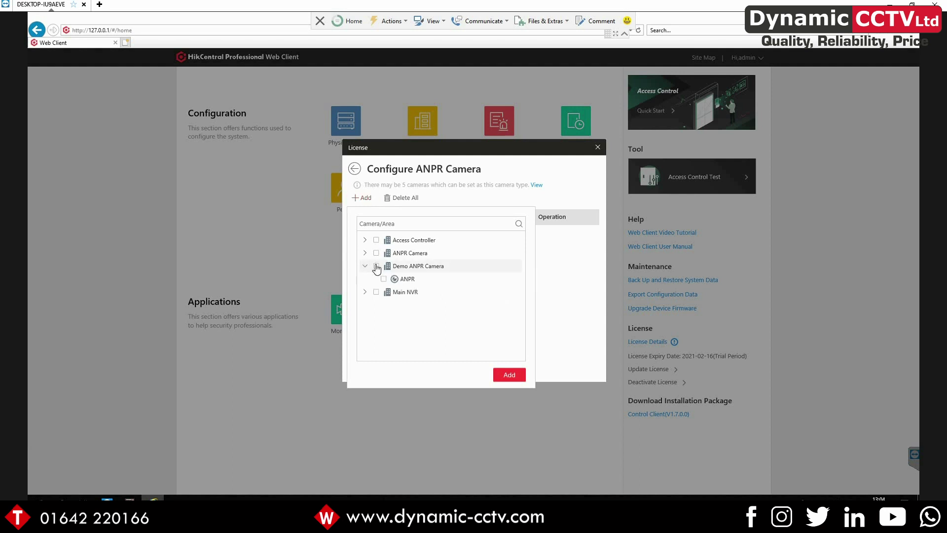
pyautogui.click(510, 376)
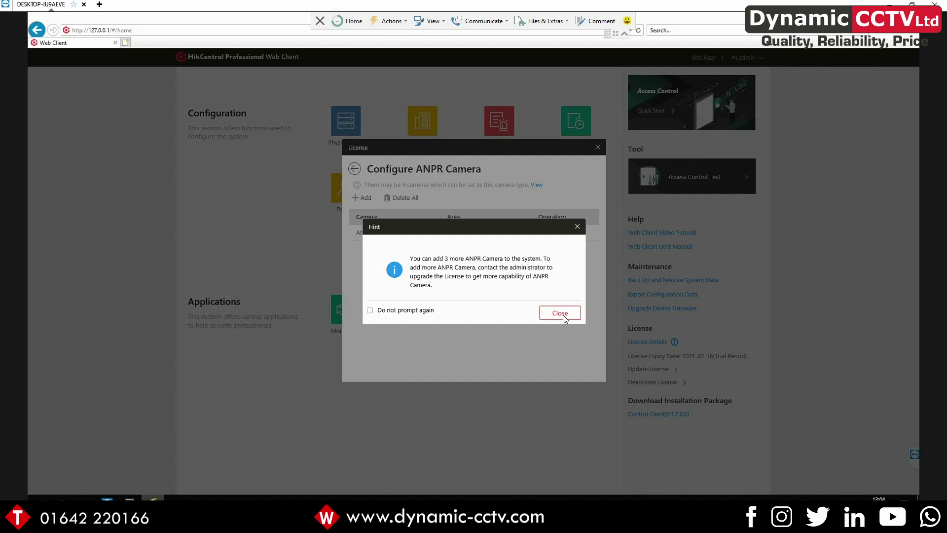
pyautogui.click(563, 315)
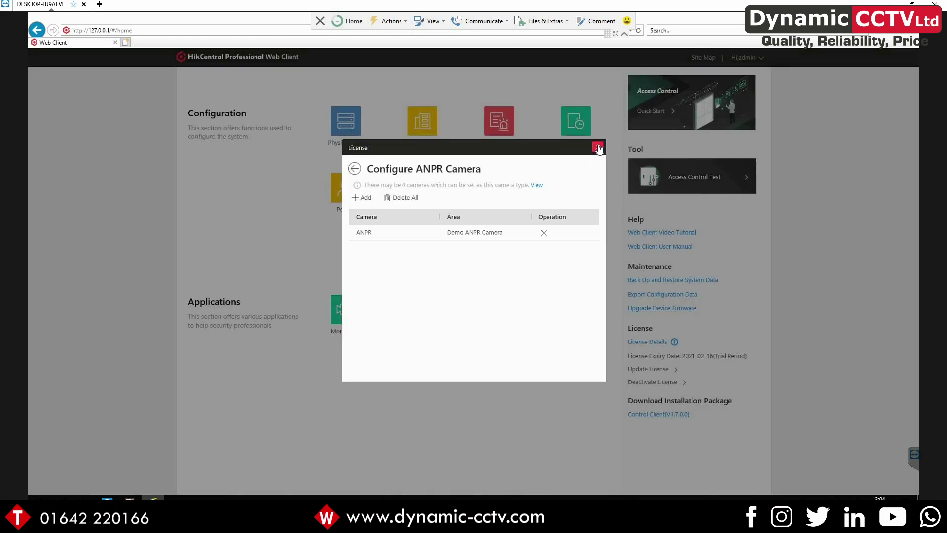
pyautogui.click(598, 148)
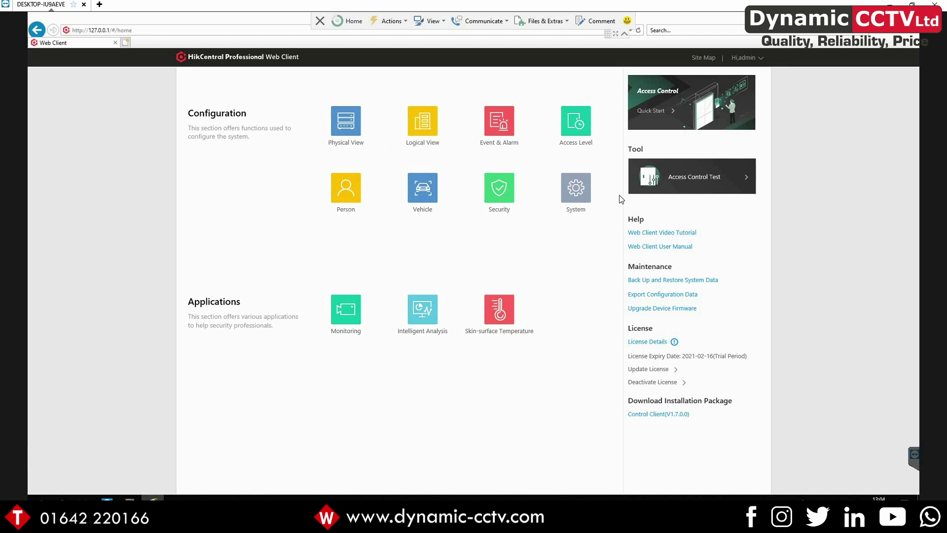
pyautogui.click(413, 197)
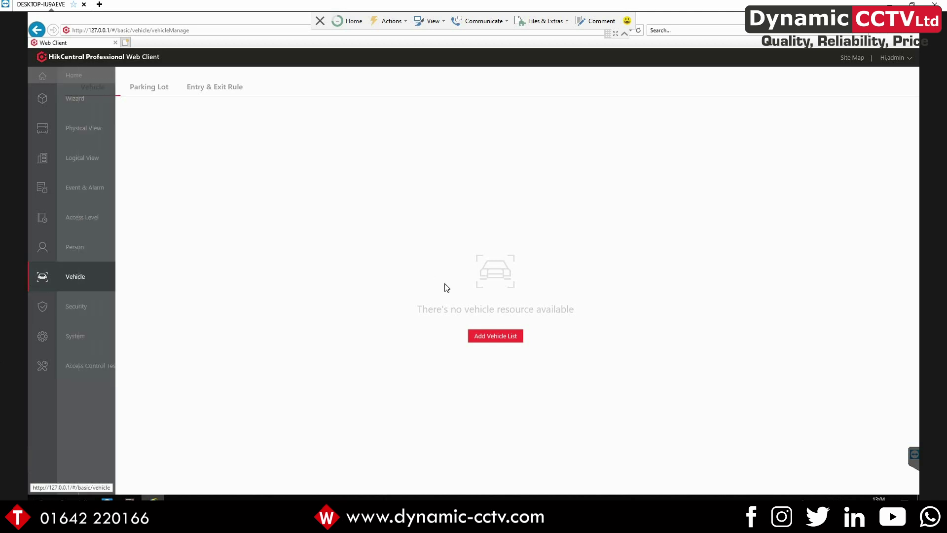
# Add a new vehicle list with list name 'Dynamic Vehicles'
pyautogui.click(490, 336)
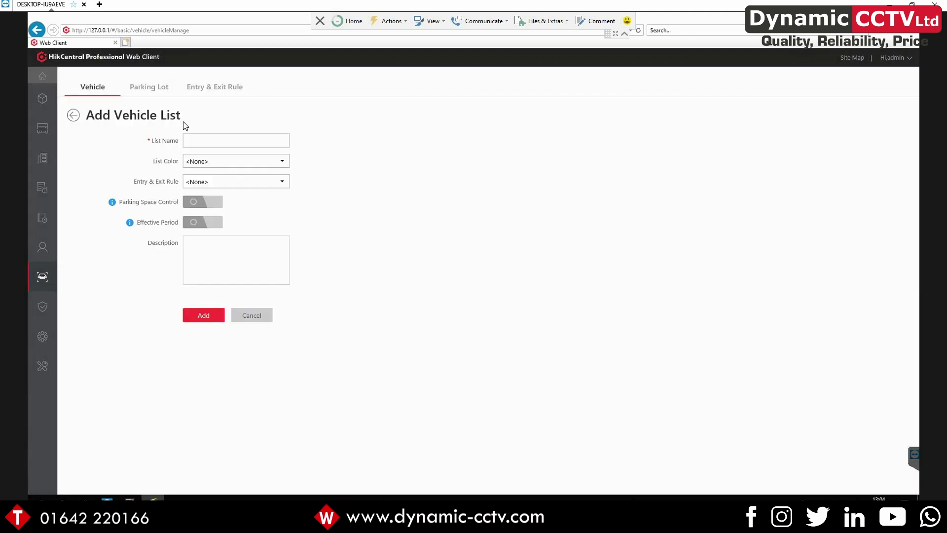
pyautogui.click(199, 140)
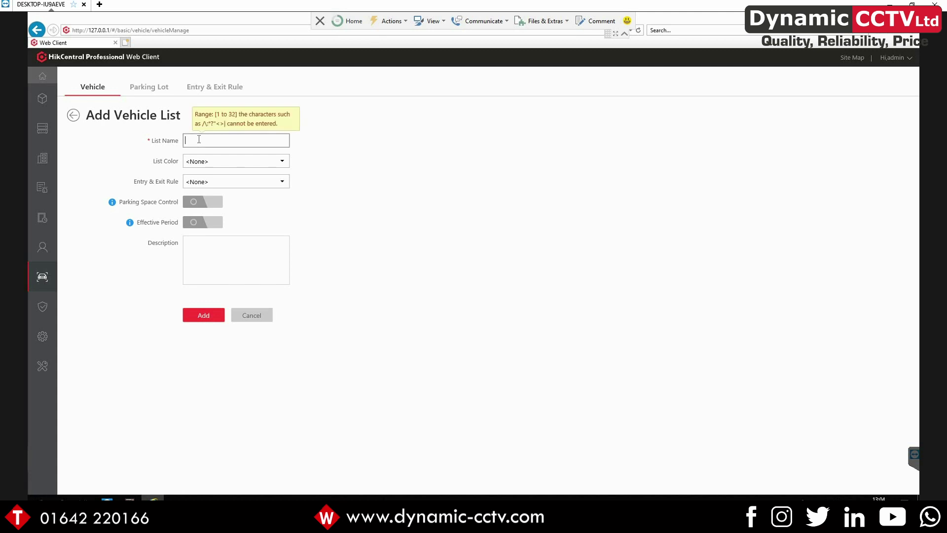
pyautogui.write('Dynamic Vehicles')
pyautogui.click(188, 318)
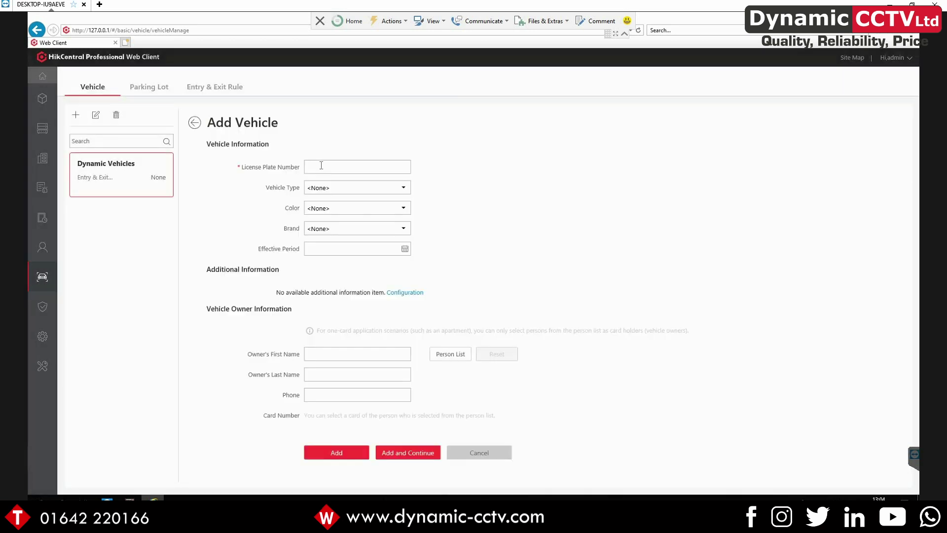
pyautogui.click(323, 166)
pyautogui.click(199, 119)
pyautogui.click(190, 182)
pyautogui.click(338, 168)
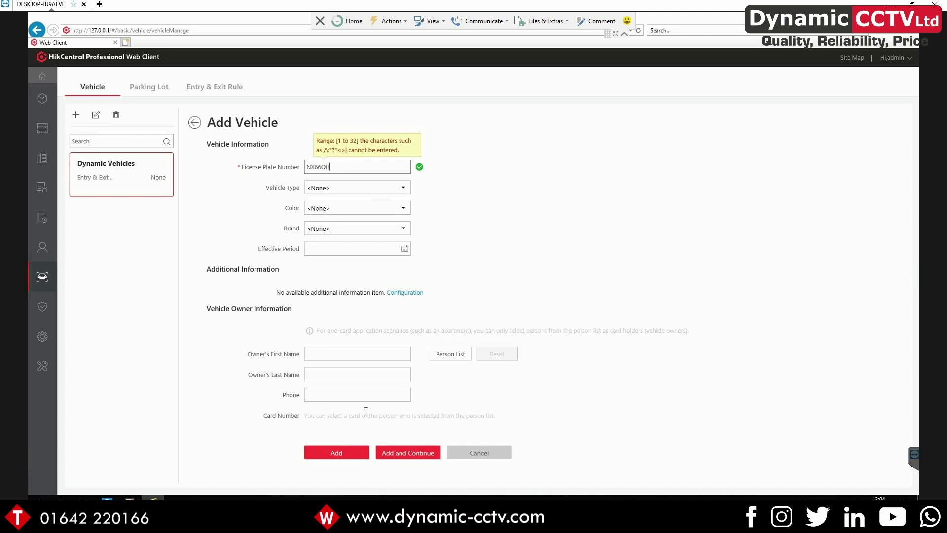
pyautogui.click(360, 355)
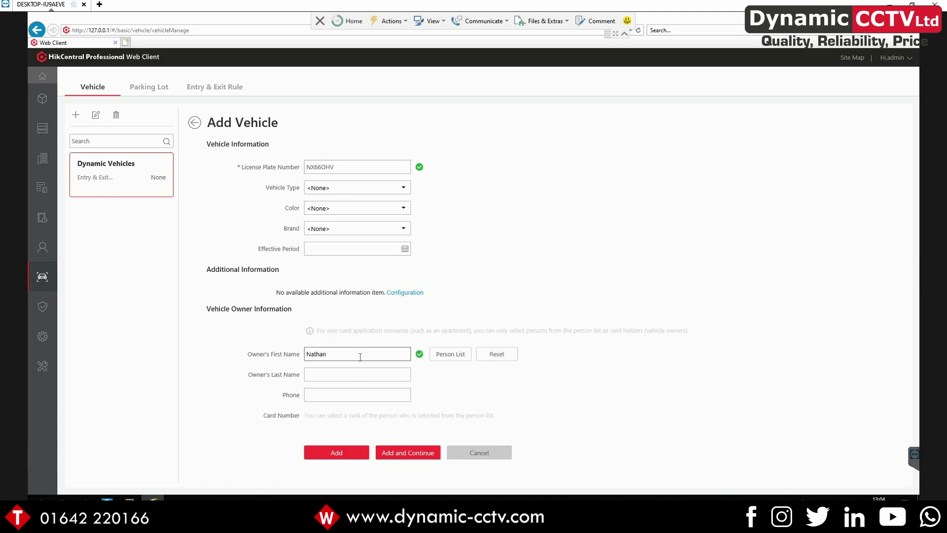
pyautogui.click(329, 378)
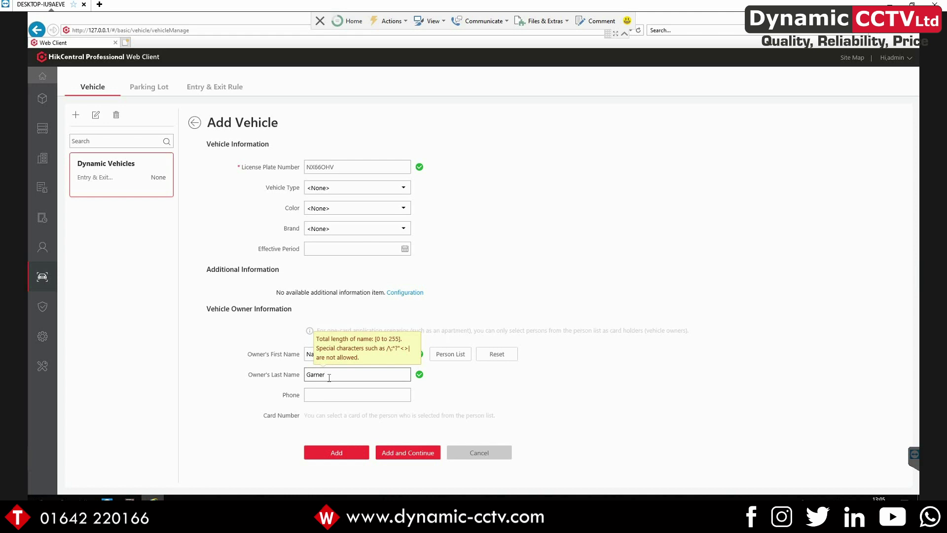
pyautogui.click(338, 449)
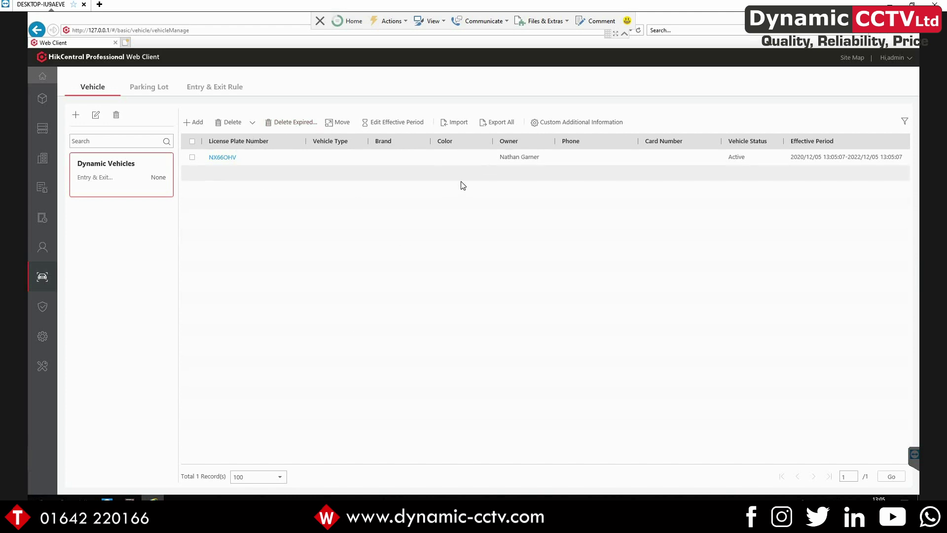
# Add a second vehicle with plate 'Test Plate'
pyautogui.click(193, 122)
pyautogui.click(326, 163)
pyautogui.write('Test Plate')
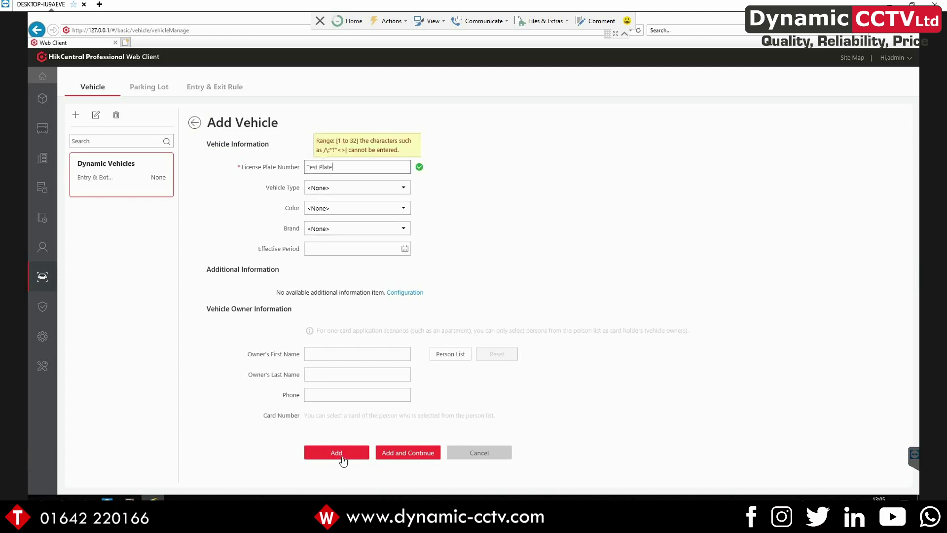
pyautogui.click(333, 451)
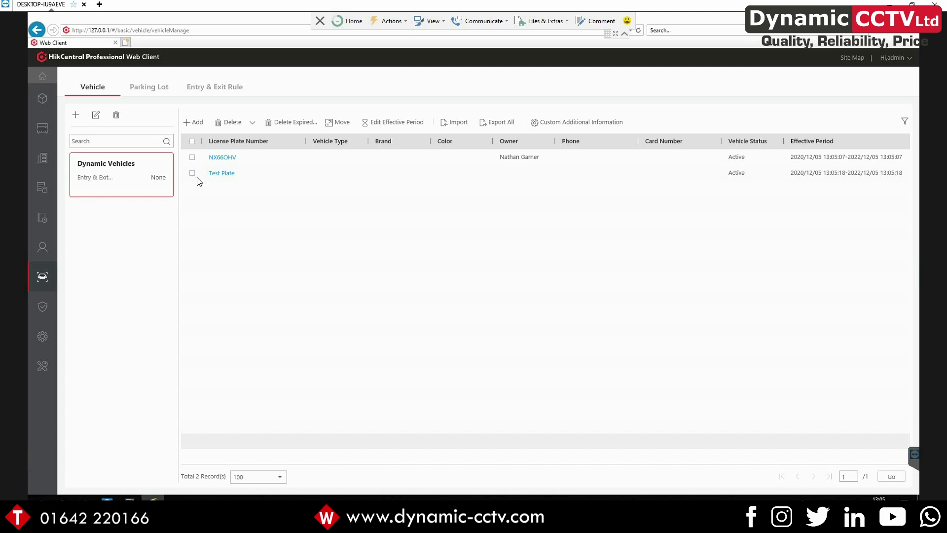
pyautogui.click(140, 92)
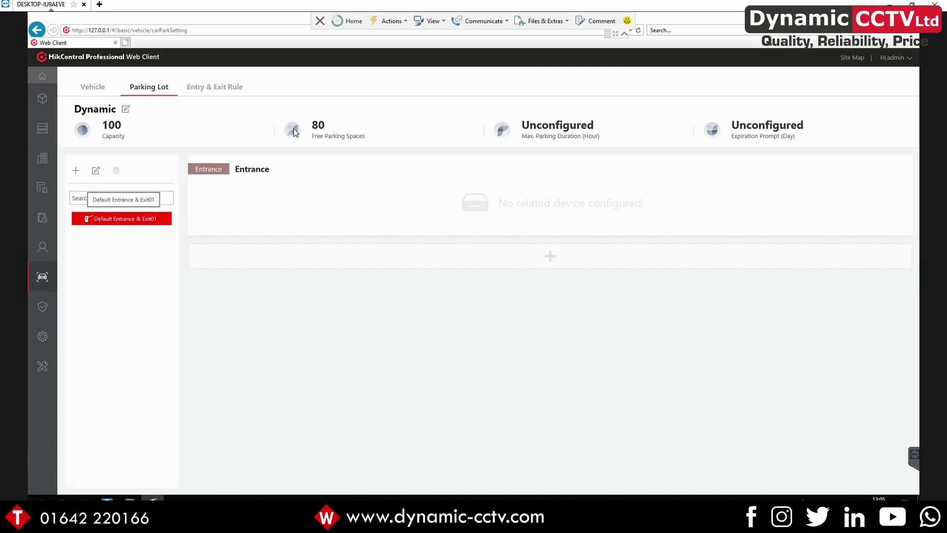
# Edit the Entrance lane, set its capture unit to ANPR, and save
pyautogui.click(275, 168)
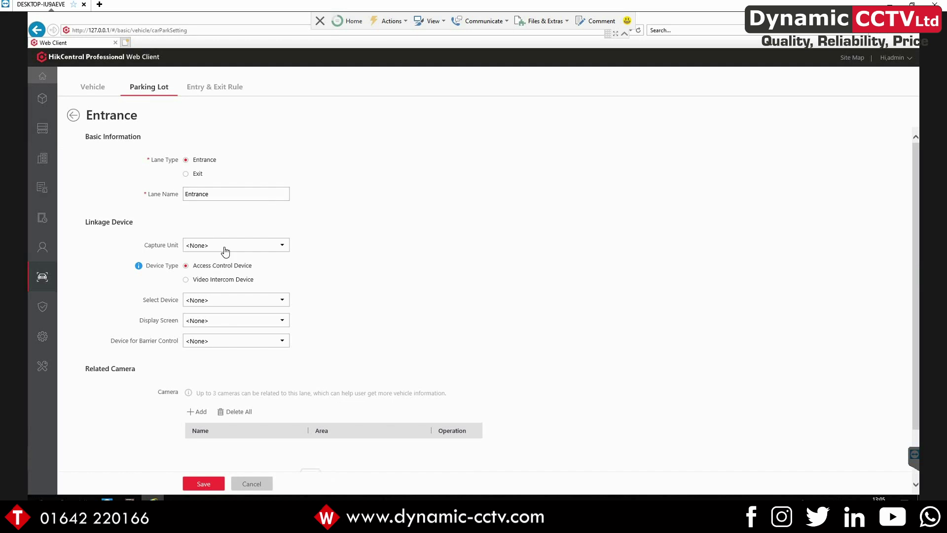
pyautogui.click(226, 250)
pyautogui.click(202, 272)
pyautogui.click(194, 483)
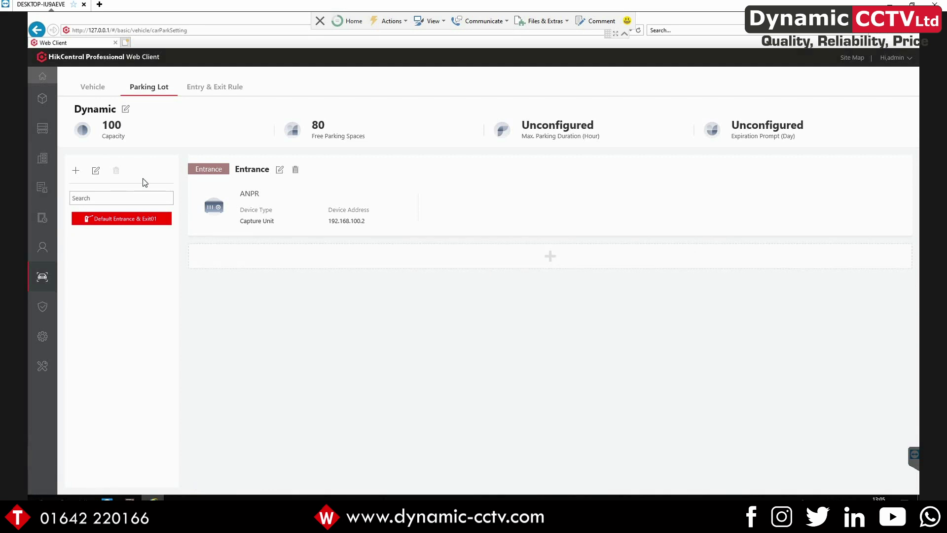
# Add a Parking Lot Vehicle Matched Event for Dynamic Vehicles with the Dynamic lot as source
pyautogui.moveTo(53, 196)
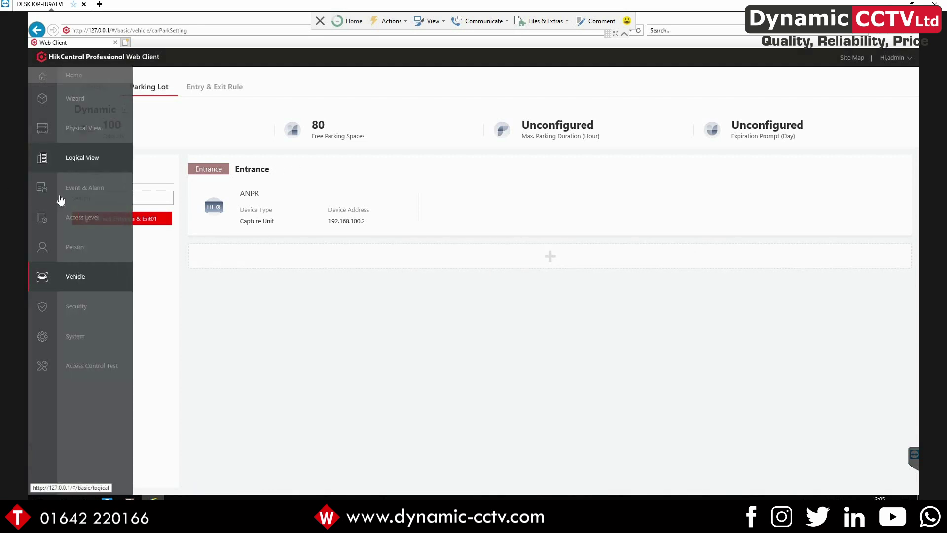
pyautogui.click(60, 197)
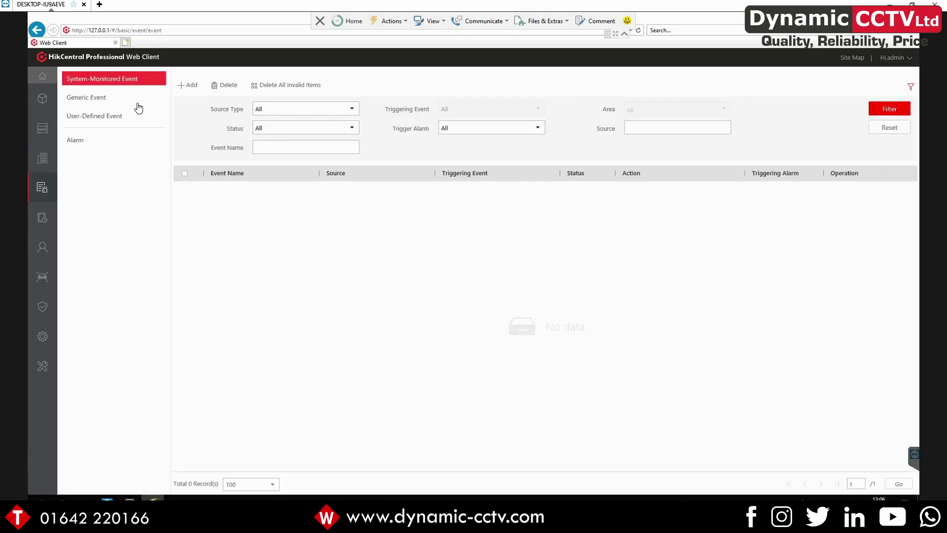
pyautogui.click(182, 87)
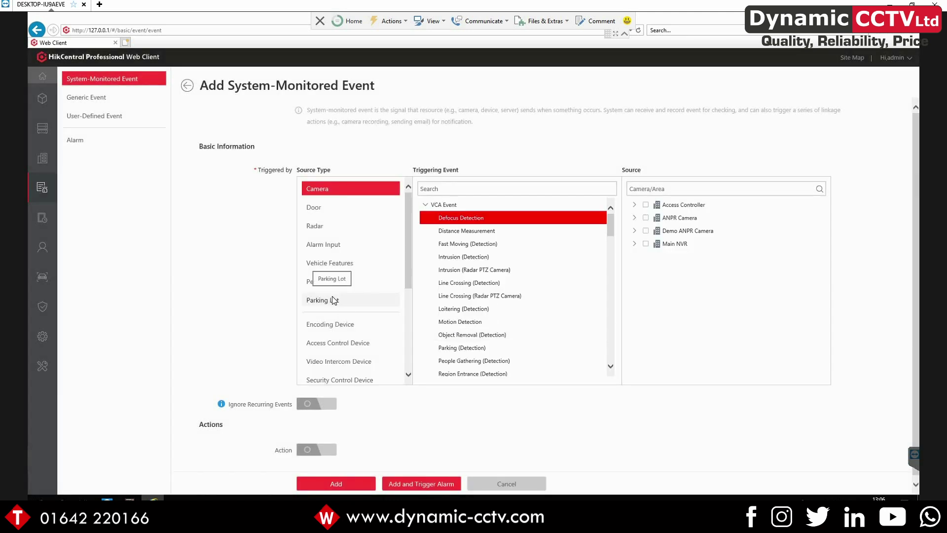
pyautogui.click(333, 301)
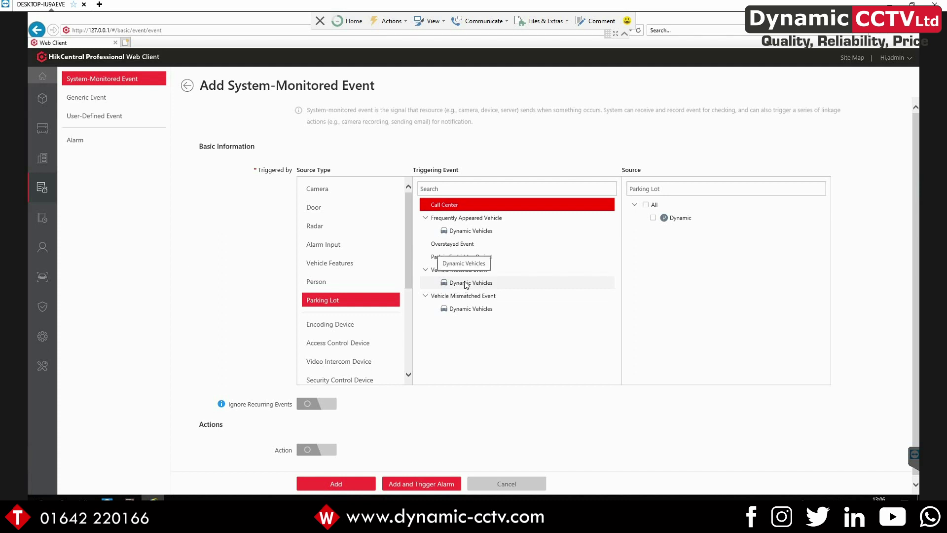
pyautogui.click(465, 284)
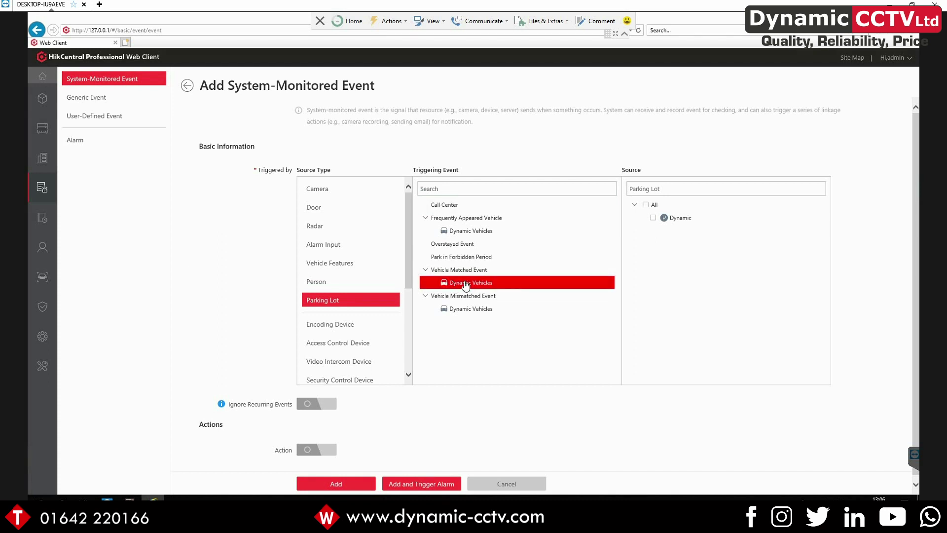
pyautogui.click(653, 218)
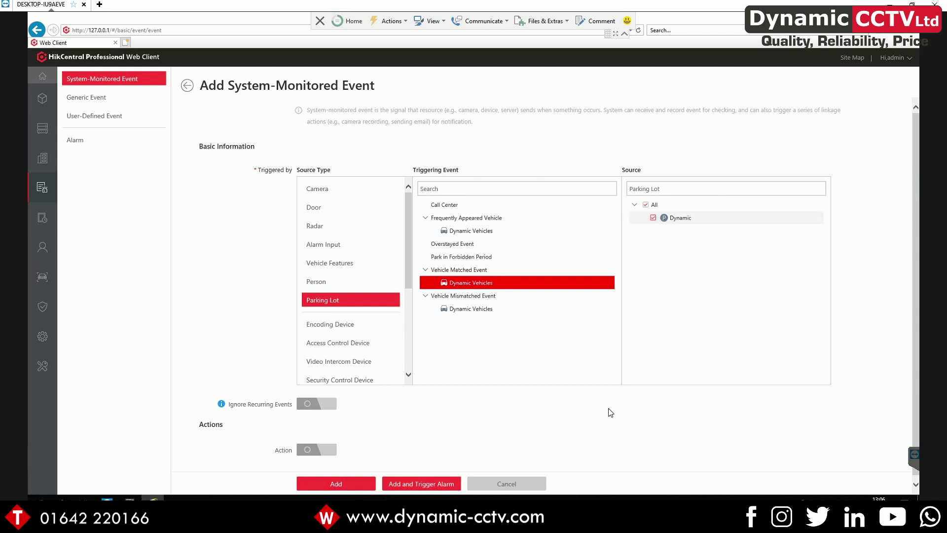
# Enable the event's Action with Link Alarm Output turned on
pyautogui.scroll(-1, 306, 454)
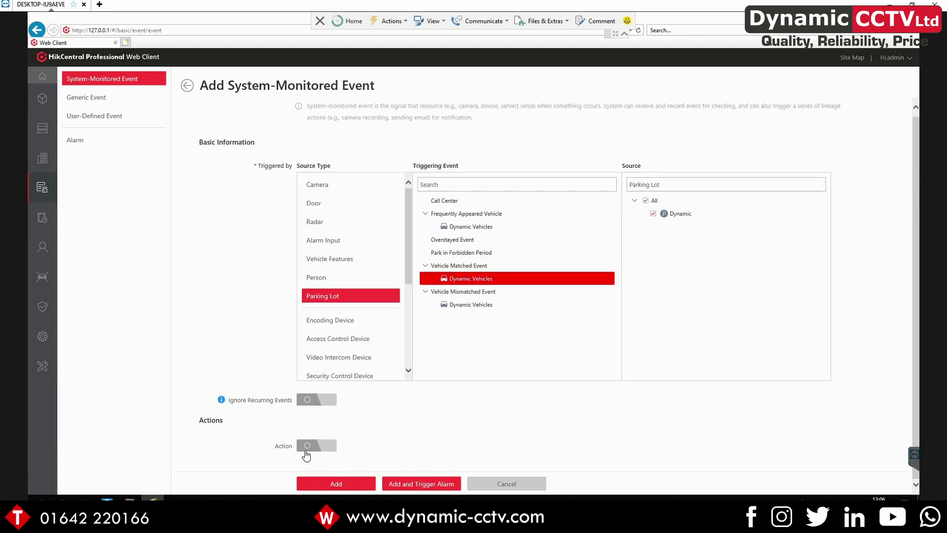
pyautogui.click(306, 448)
pyautogui.scroll(-4, 192, 383)
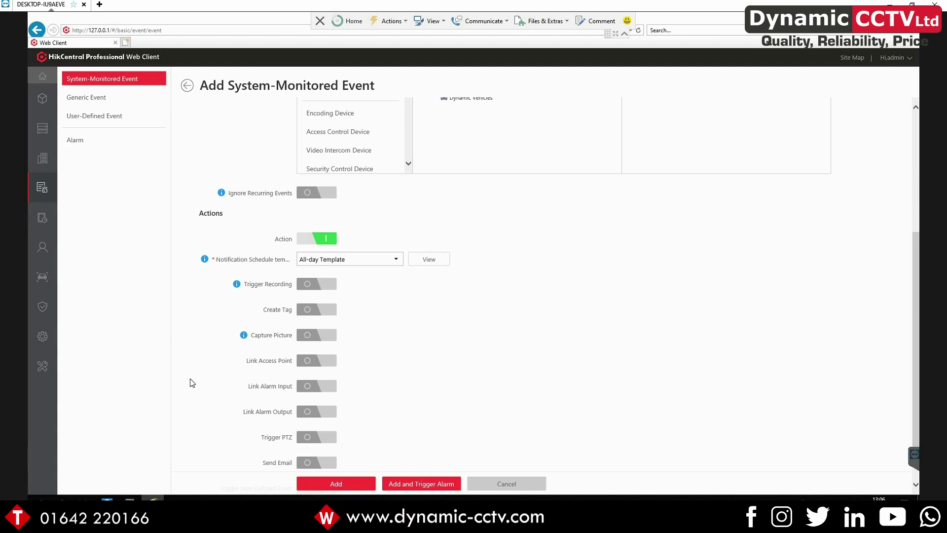
pyautogui.scroll(-1, 192, 383)
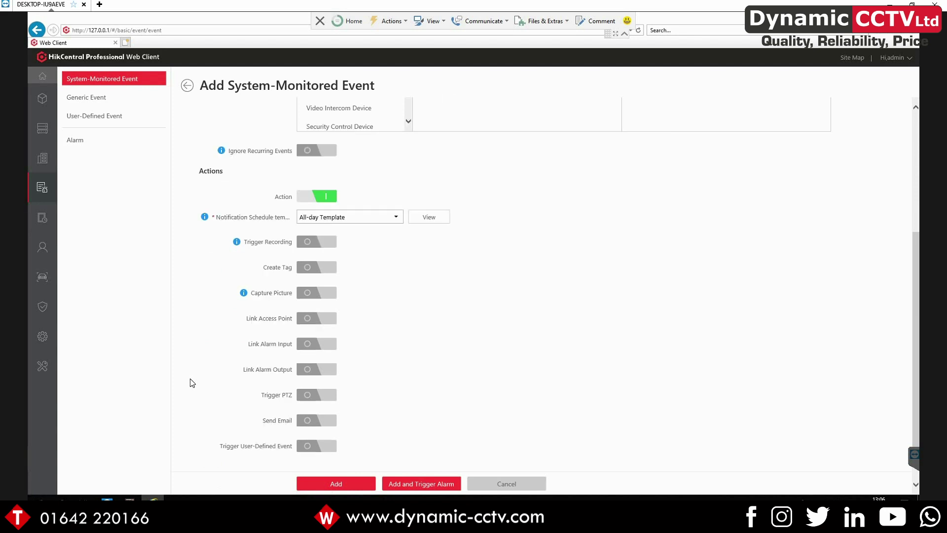
pyautogui.click(313, 370)
pyautogui.scroll(-2, 326, 345)
pyautogui.click(315, 332)
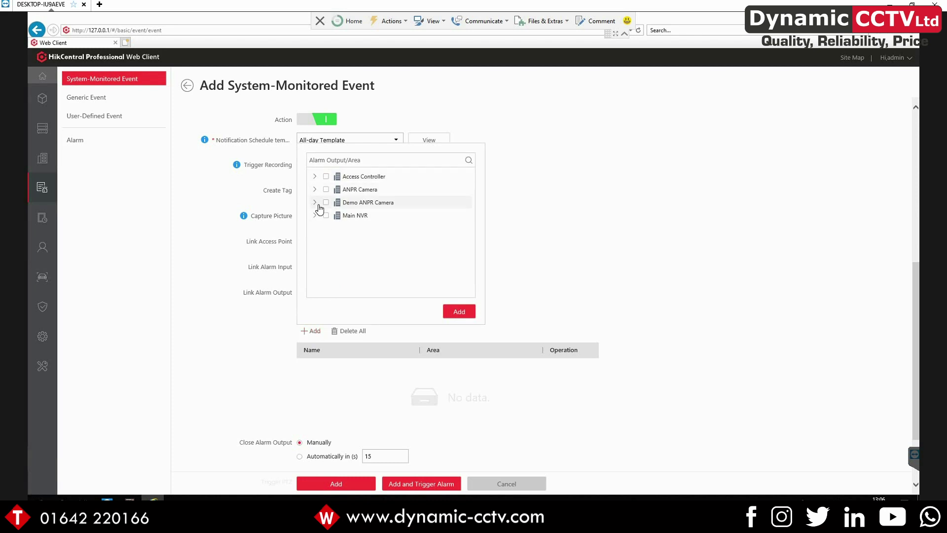
# Link the A1_Demo ANPR Camera alarm output and save the event
pyautogui.click(315, 202)
pyautogui.click(333, 215)
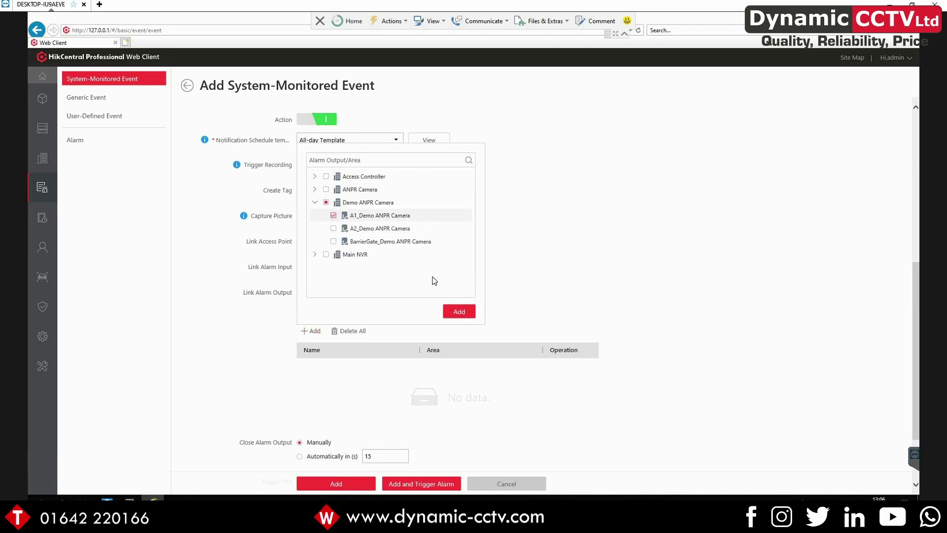
pyautogui.click(452, 311)
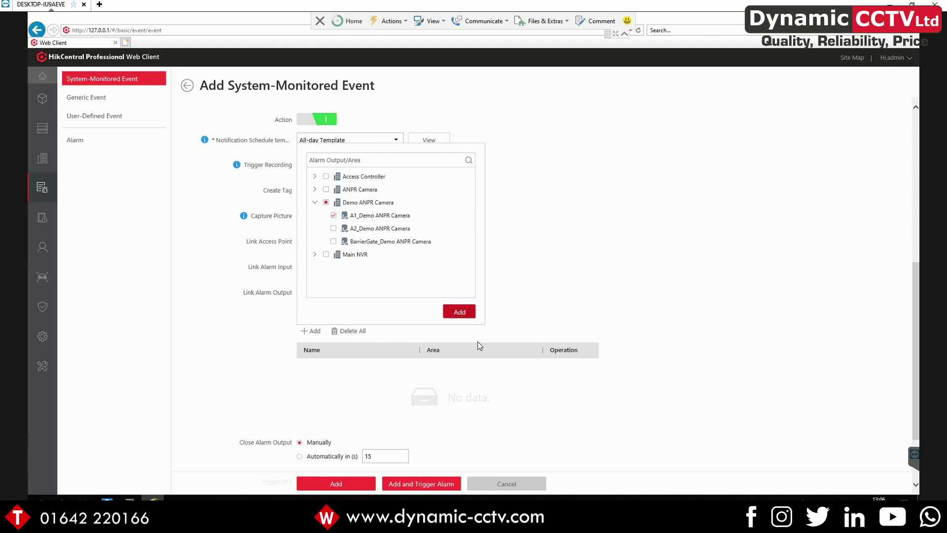
pyautogui.scroll(-2, 345, 419)
pyautogui.click(307, 487)
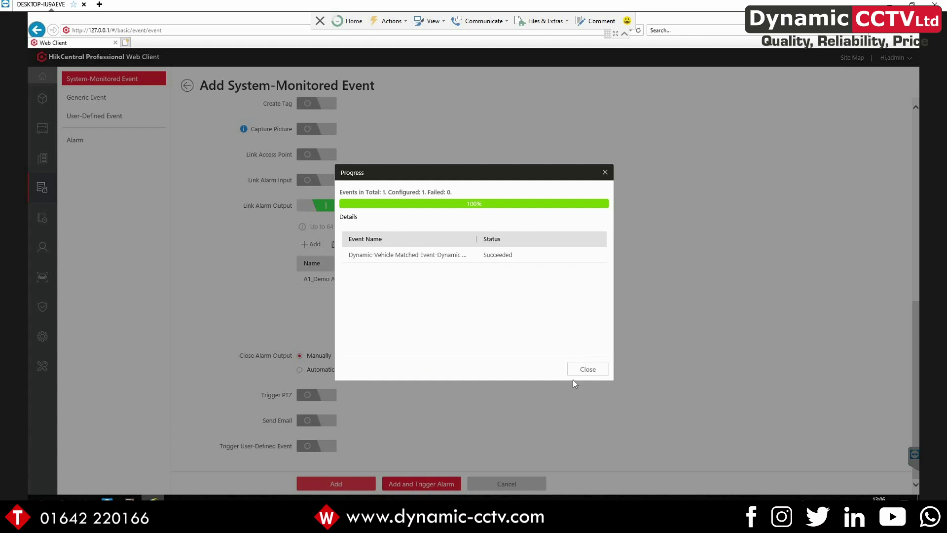
pyautogui.click(583, 371)
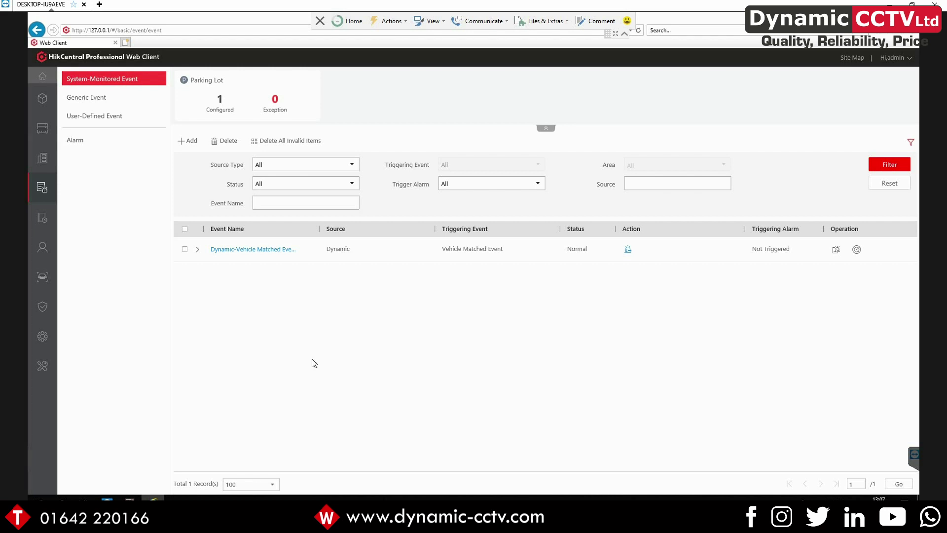
# Add the online device at 192.168.200.200 as 'Access Controller' with its device password
pyautogui.moveTo(47, 148)
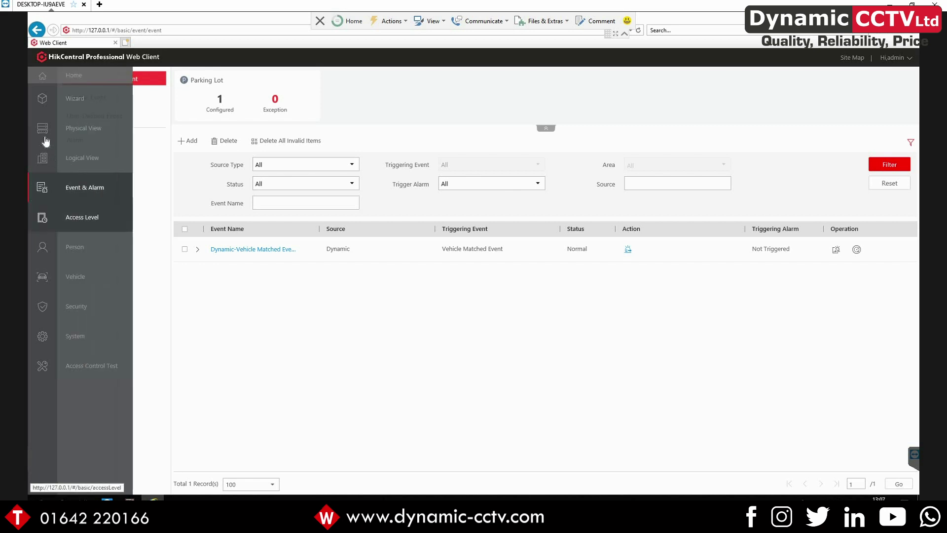
pyautogui.click(46, 127)
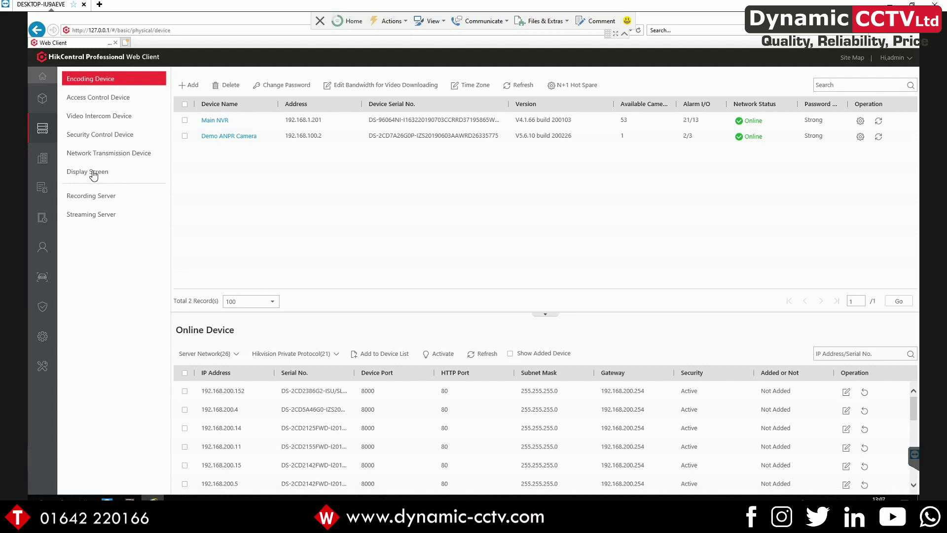
pyautogui.click(90, 98)
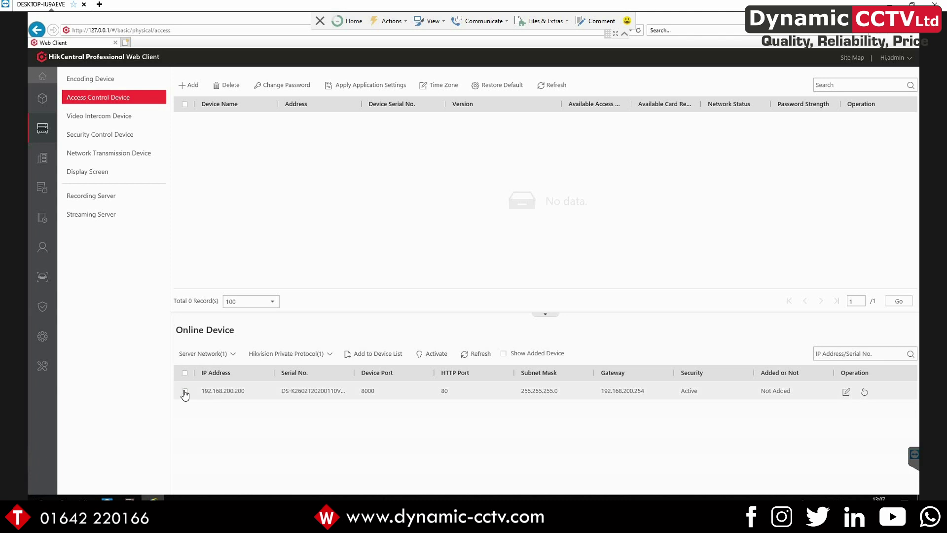
pyautogui.click(358, 355)
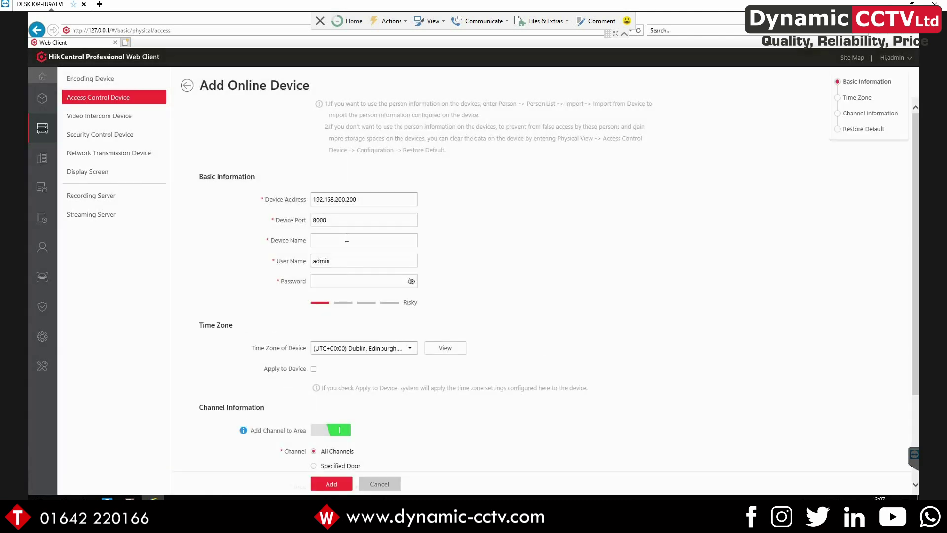
pyautogui.click(345, 239)
pyautogui.write('Ac')
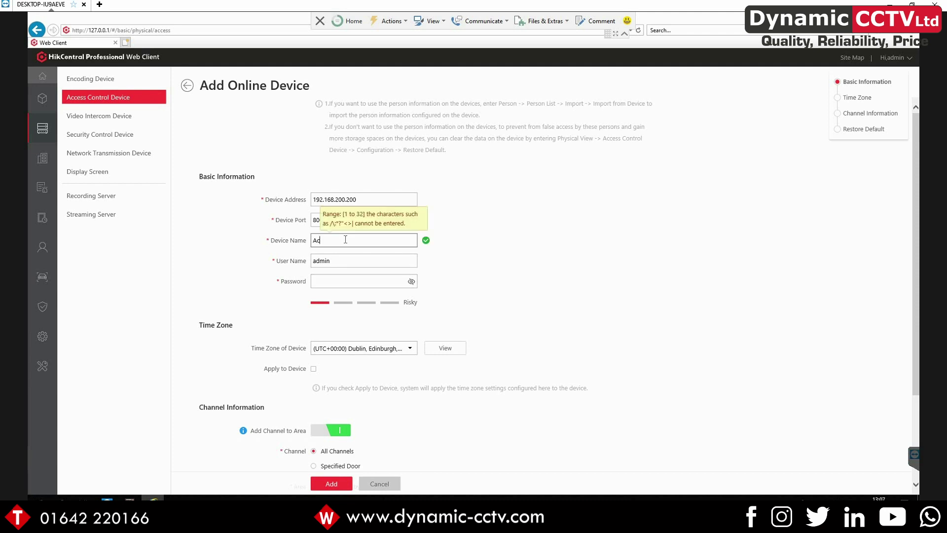
pyautogui.write('cess Controller')
pyautogui.press('Tab')
pyautogui.press('Tab')
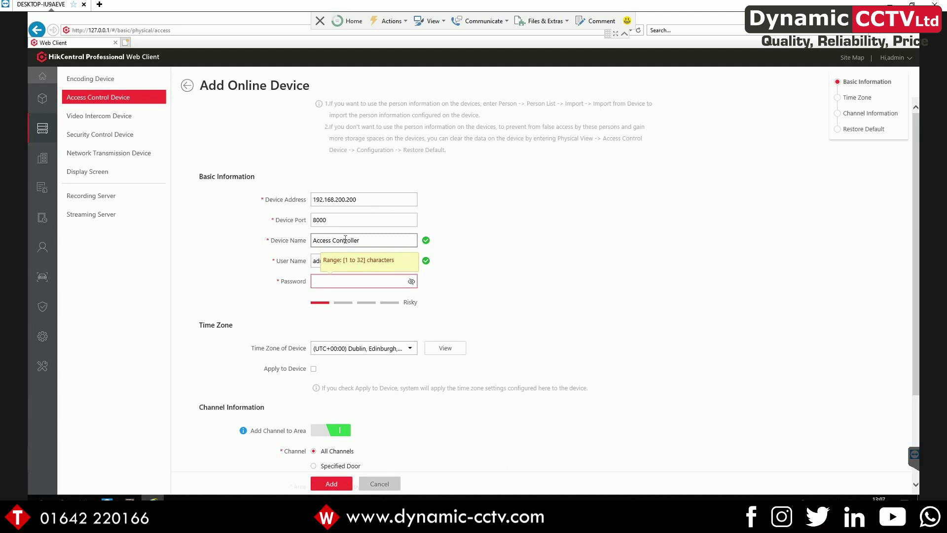
pyautogui.write('********')
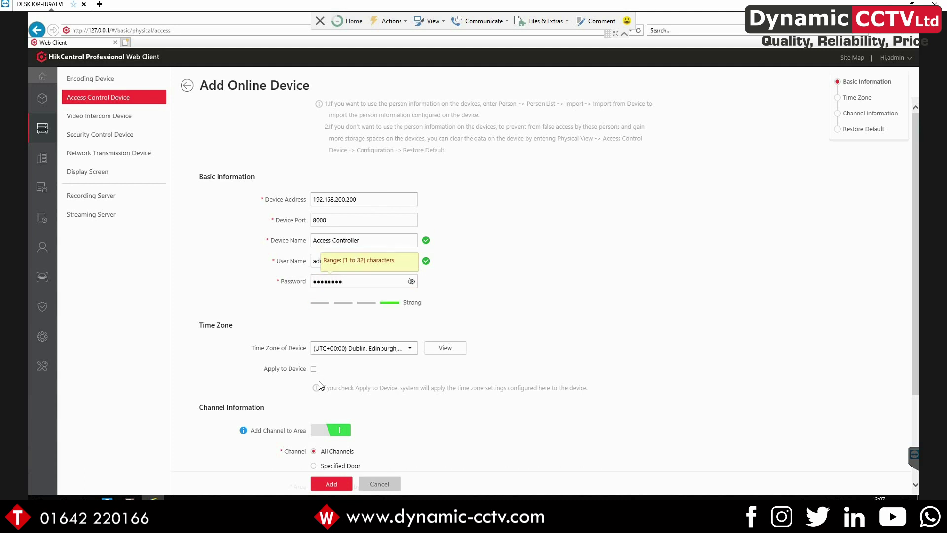
pyautogui.click(327, 485)
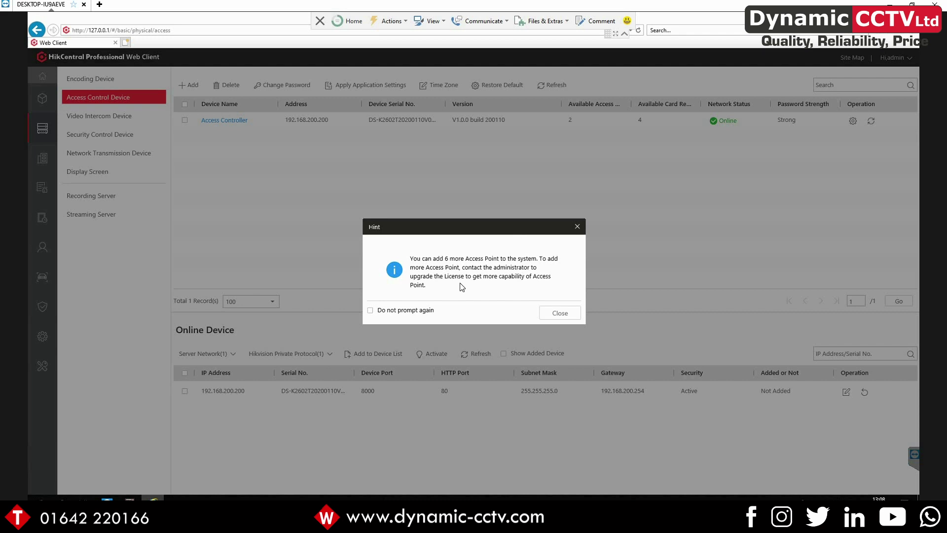
pyautogui.click(550, 314)
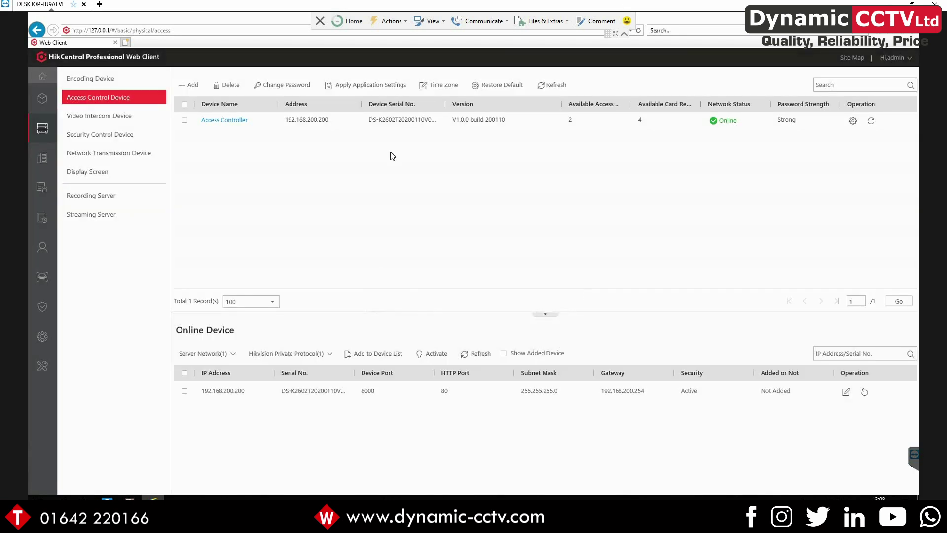
# Review the Access Controller's remote configuration: network, network center and event settings
pyautogui.click(852, 121)
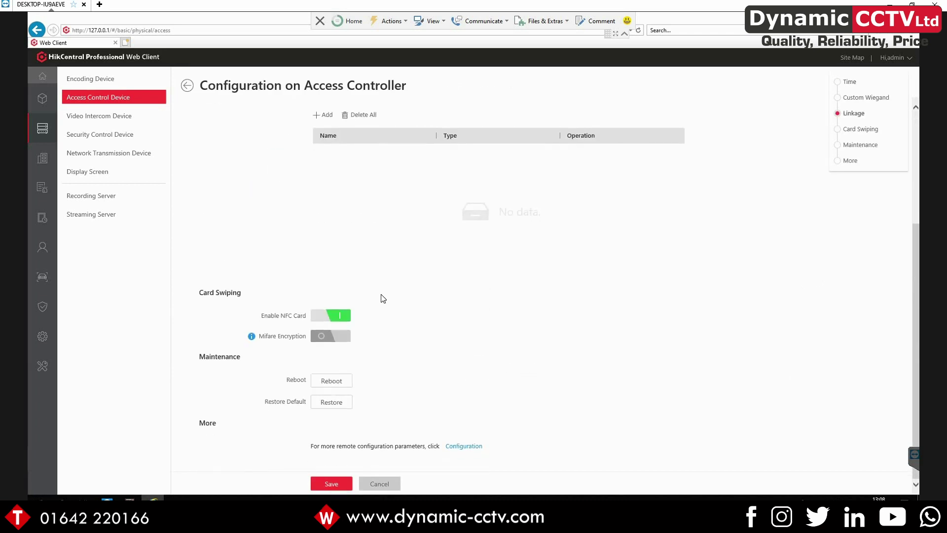
pyautogui.scroll(-4, 287, 365)
pyautogui.click(463, 446)
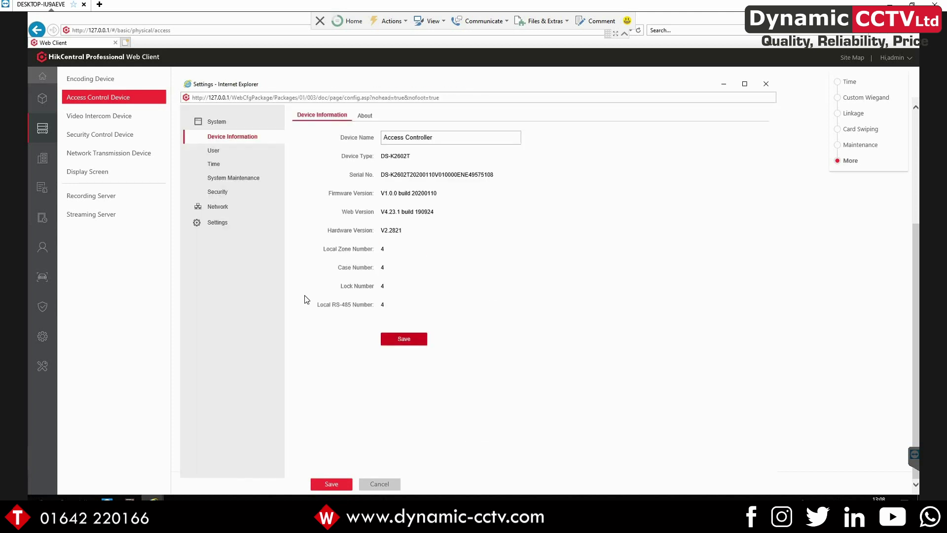
pyautogui.click(228, 210)
pyautogui.click(242, 180)
pyautogui.click(217, 195)
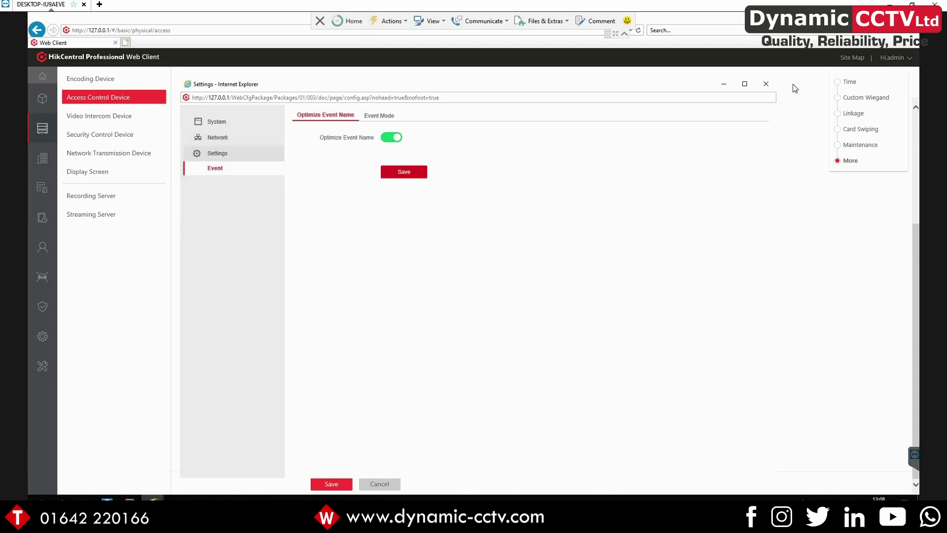
pyautogui.click(765, 85)
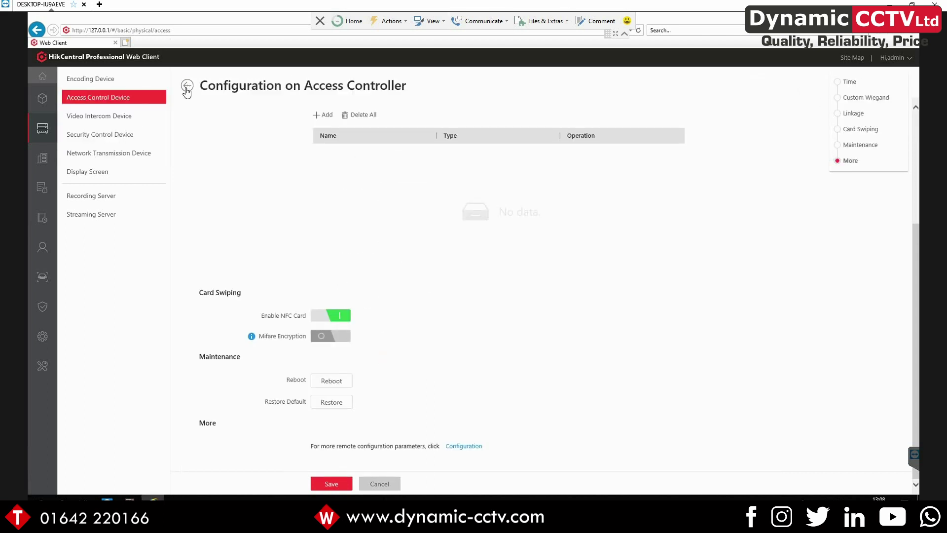
pyautogui.click(187, 91)
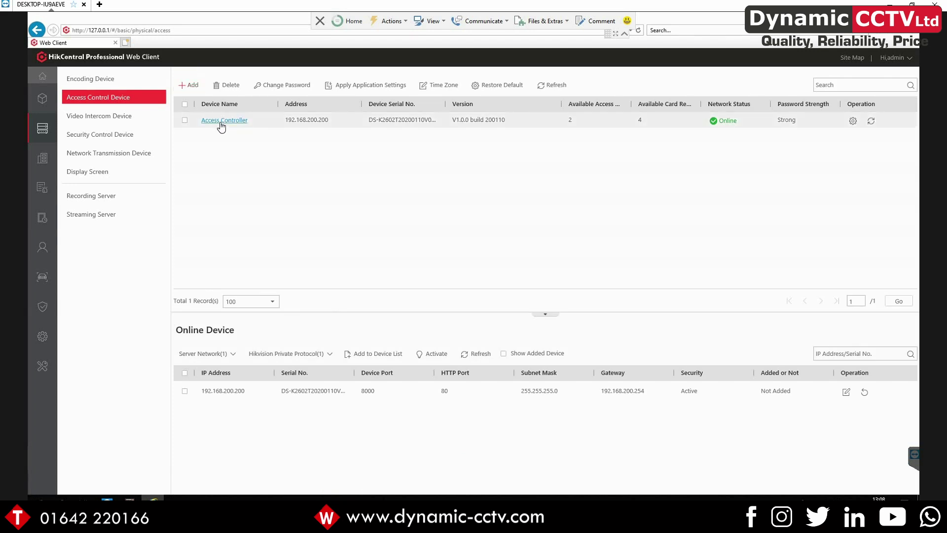
pyautogui.click(222, 121)
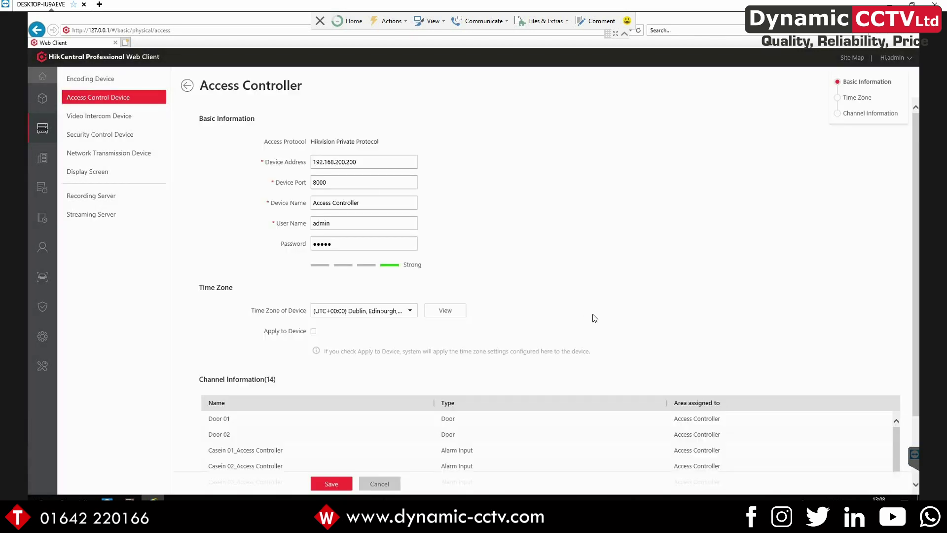
pyautogui.scroll(-2, 595, 319)
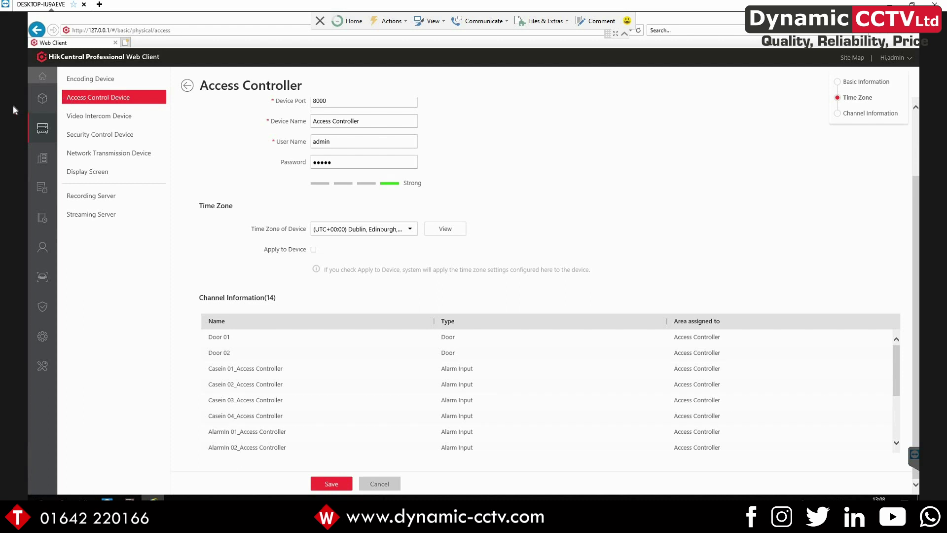
pyautogui.click(43, 162)
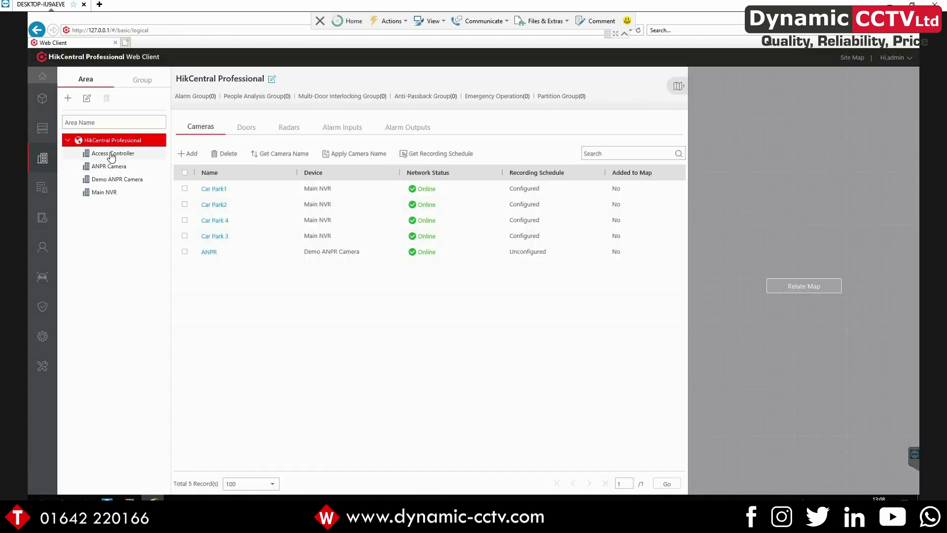
# Set Door 01's door contact to Normally Closed in the Access Controller area
pyautogui.click(111, 155)
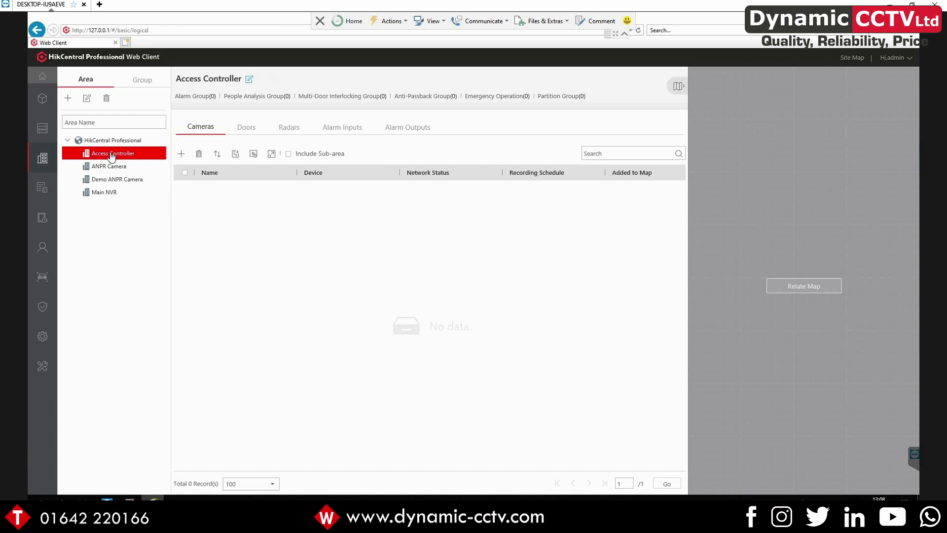
pyautogui.click(247, 128)
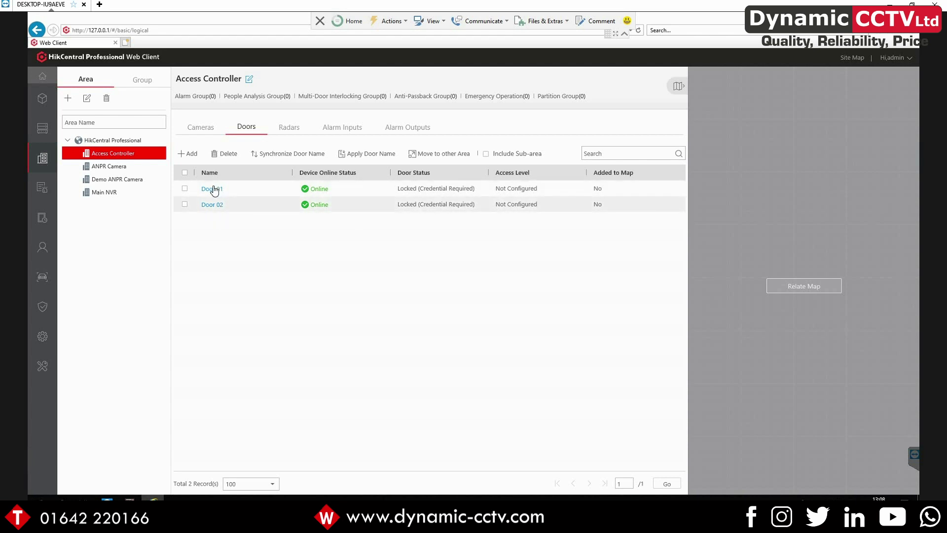
pyautogui.click(213, 190)
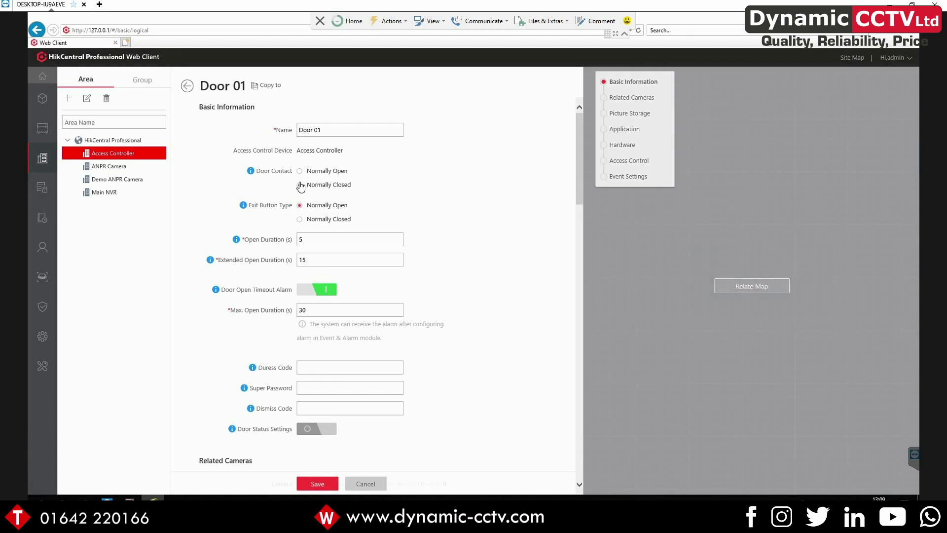
pyautogui.click(300, 219)
# Select the Extended Open Duration value and review the rest of Door 01's settings
pyautogui.moveTo(219, 262); pyautogui.dragTo(288, 267)
pyautogui.click(288, 266)
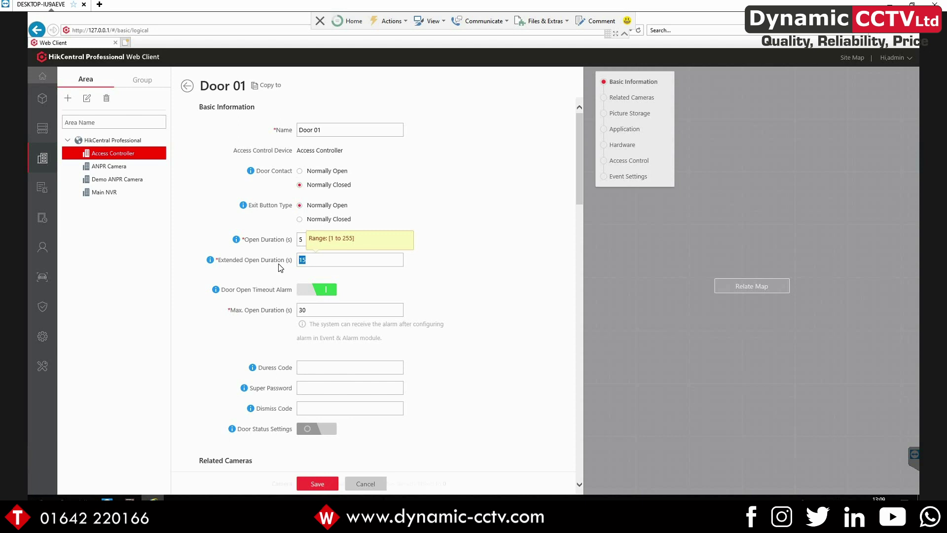
pyautogui.scroll(-5, 281, 268)
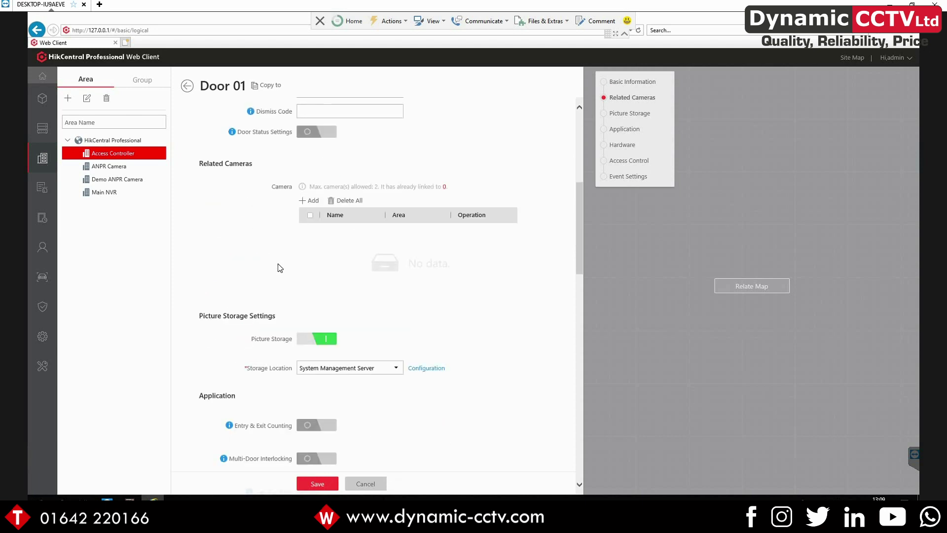
pyautogui.scroll(-1, 303, 392)
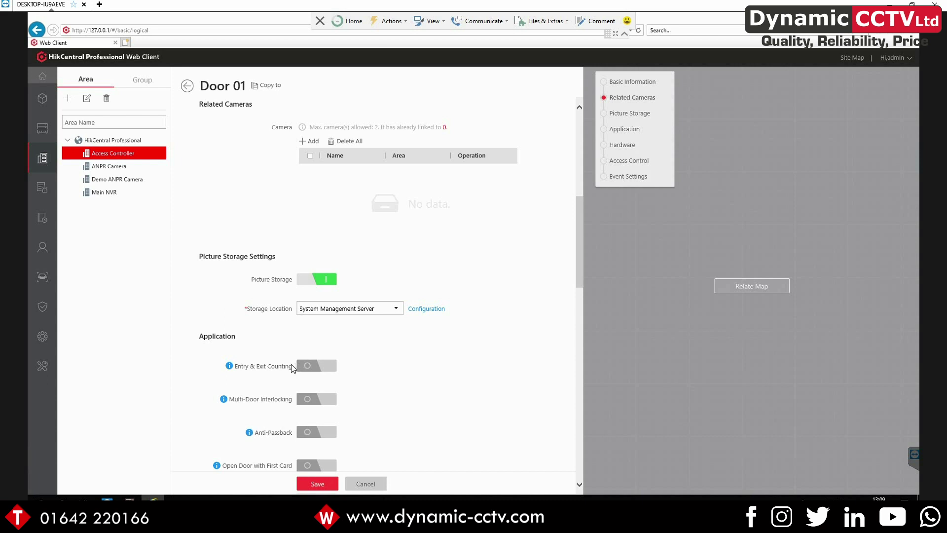
pyautogui.scroll(-6, 292, 368)
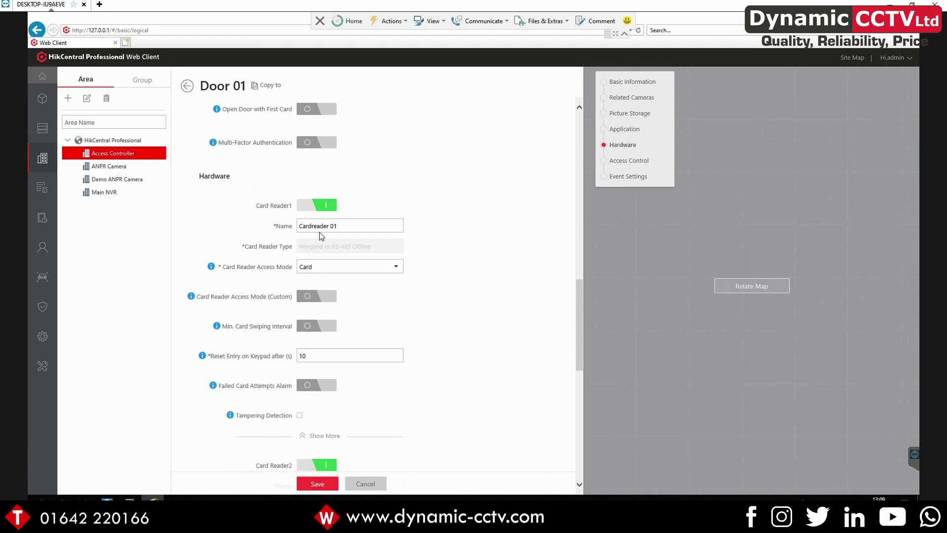
pyautogui.scroll(-8, 327, 301)
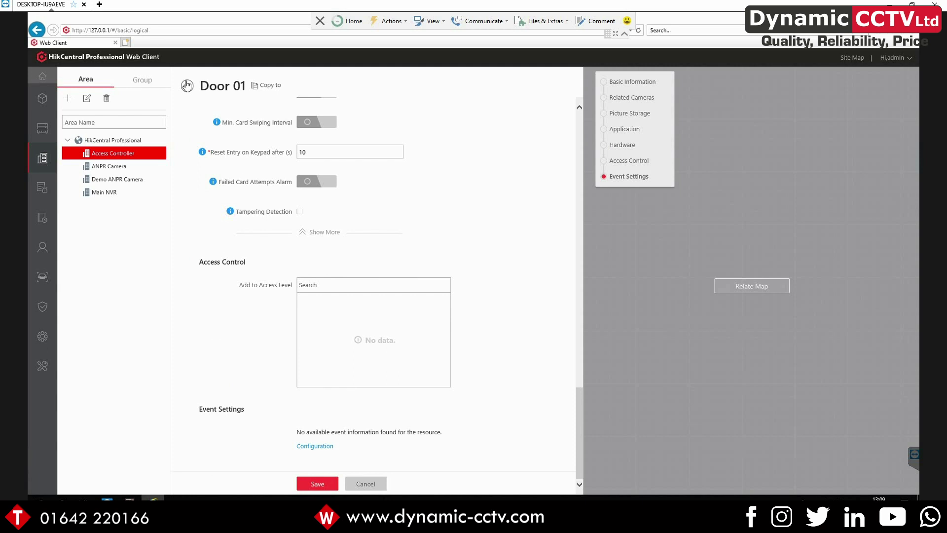
pyautogui.moveTo(43, 254)
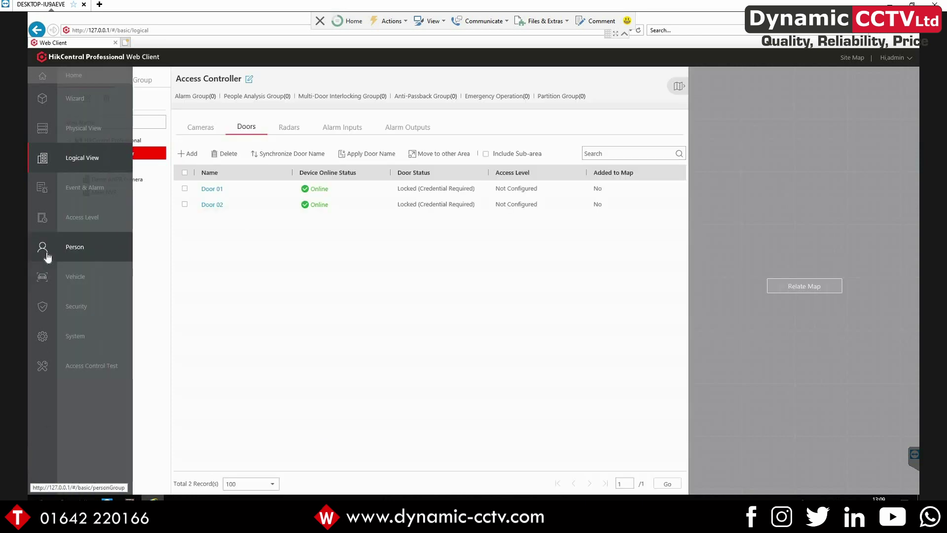
# Create access level 'Access' with Access Controller's Door 01 and Door 02 on All-day Template
pyautogui.click(60, 218)
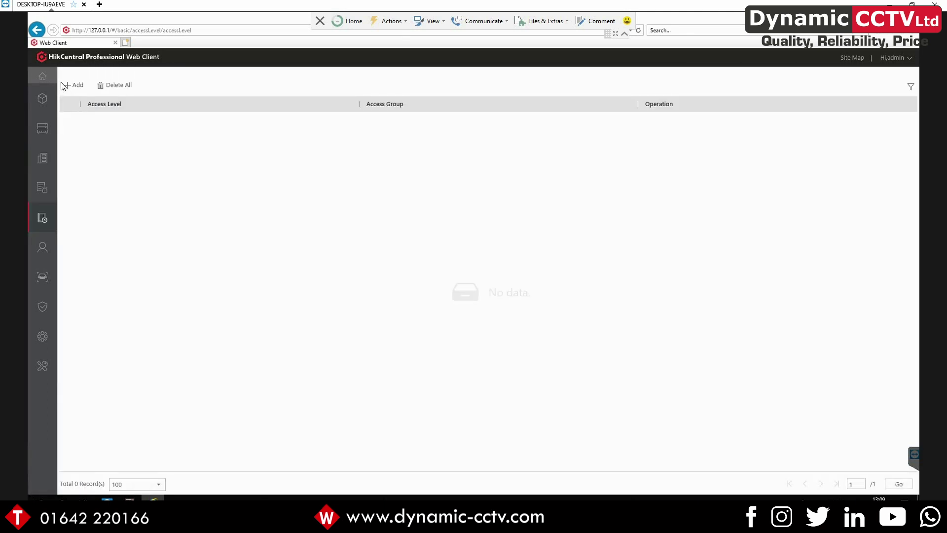
pyautogui.click(66, 88)
pyautogui.click(210, 111)
pyautogui.write('Access')
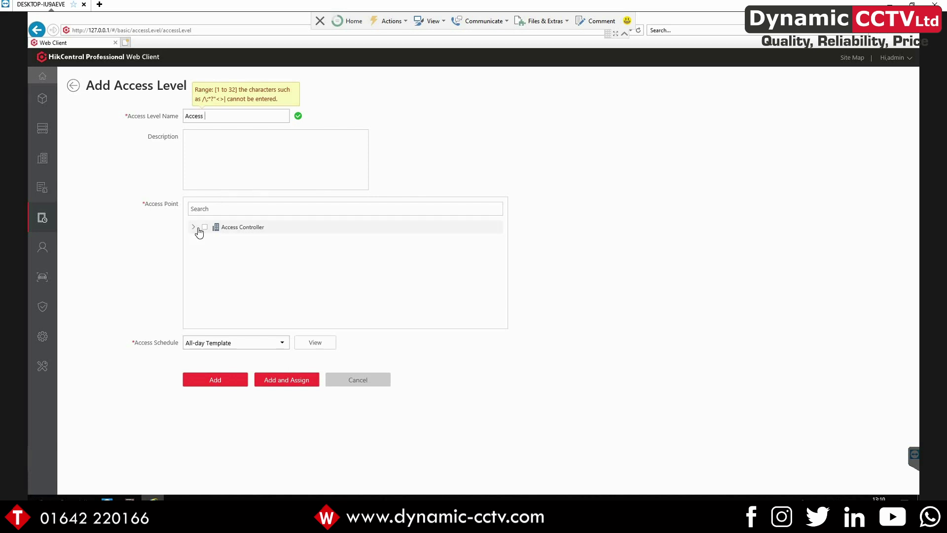
pyautogui.click(205, 227)
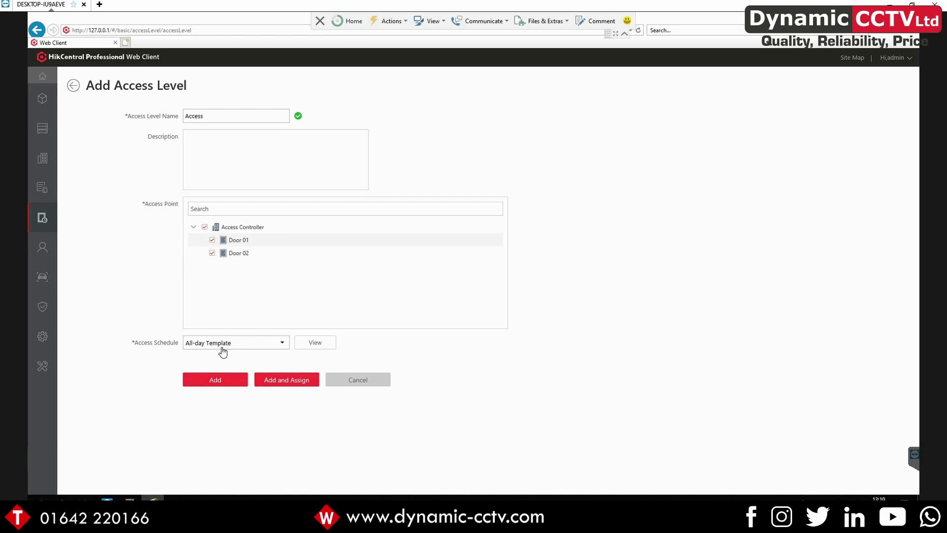
pyautogui.click(206, 380)
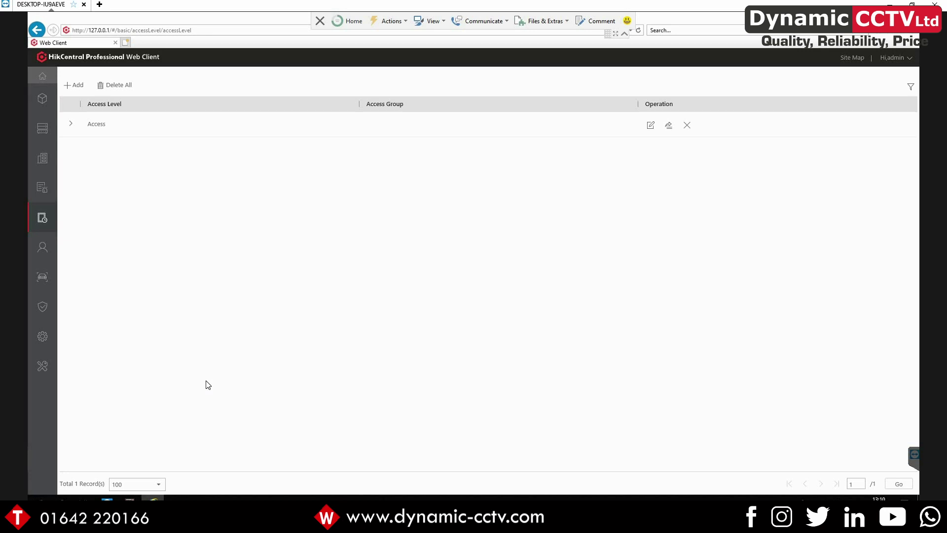
pyautogui.moveTo(42, 248)
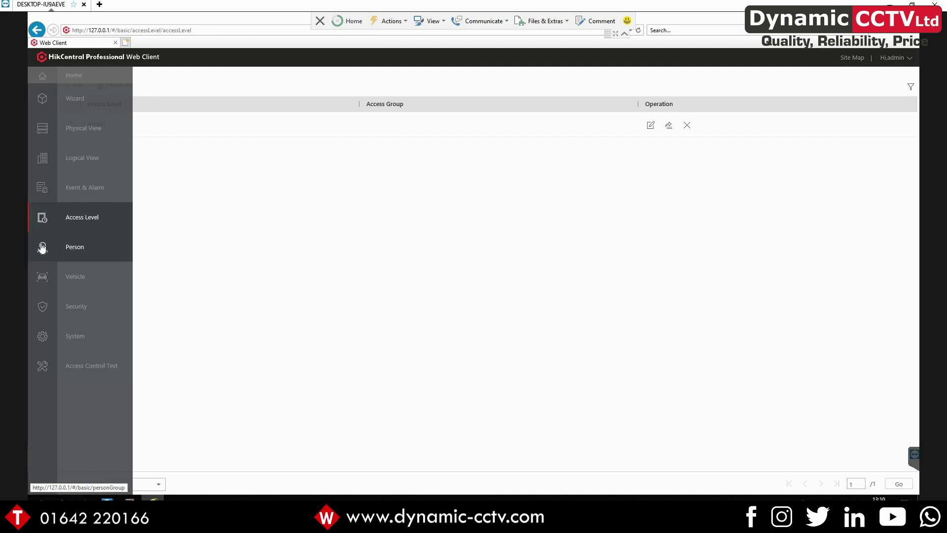
# Start a new person and enter the person's first and last name
pyautogui.click(42, 248)
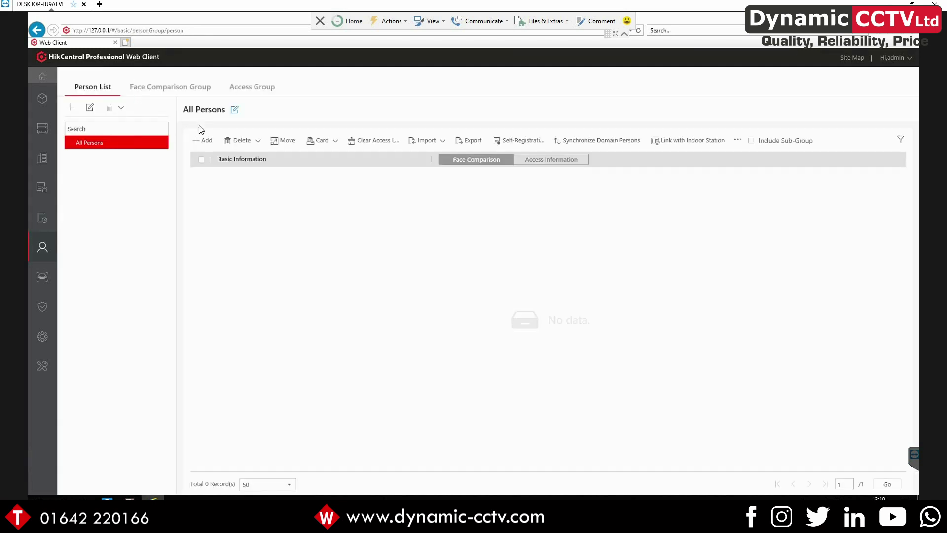
pyautogui.click(205, 143)
pyautogui.click(199, 152)
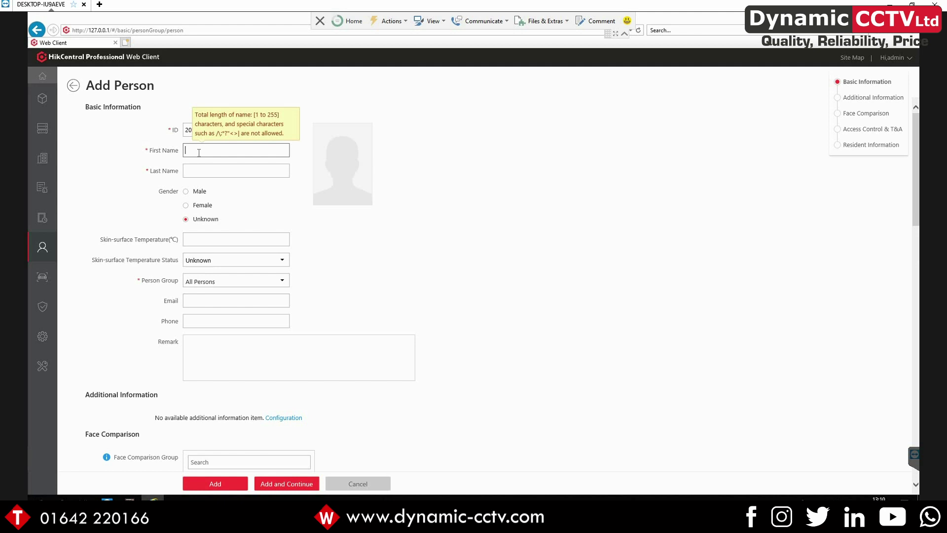
pyautogui.write('ng')
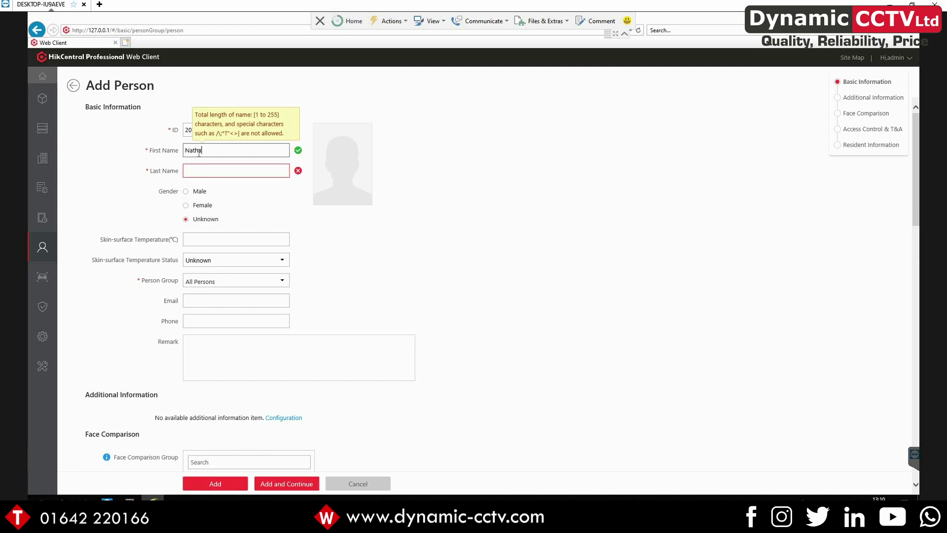
pyautogui.press('Tab')
pyautogui.write('Garner')
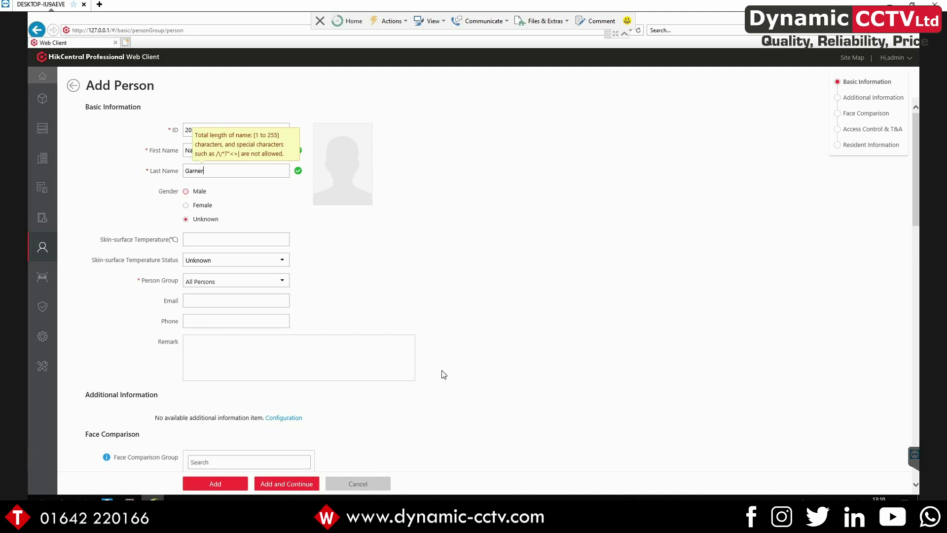
# Enter an 8-digit PIN code under Access Control and save the person
pyautogui.scroll(-10, 444, 375)
pyautogui.click(252, 245)
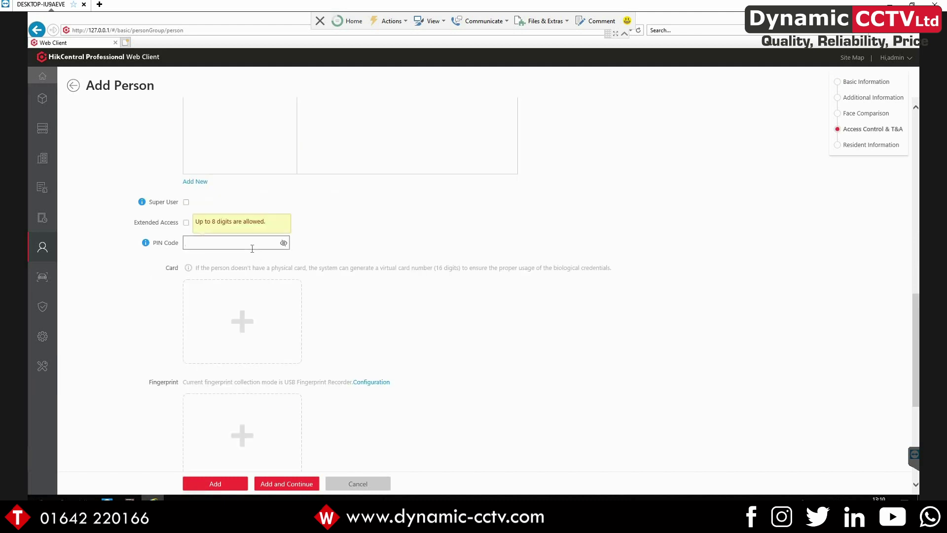
pyautogui.write('12345678')
pyautogui.click(384, 252)
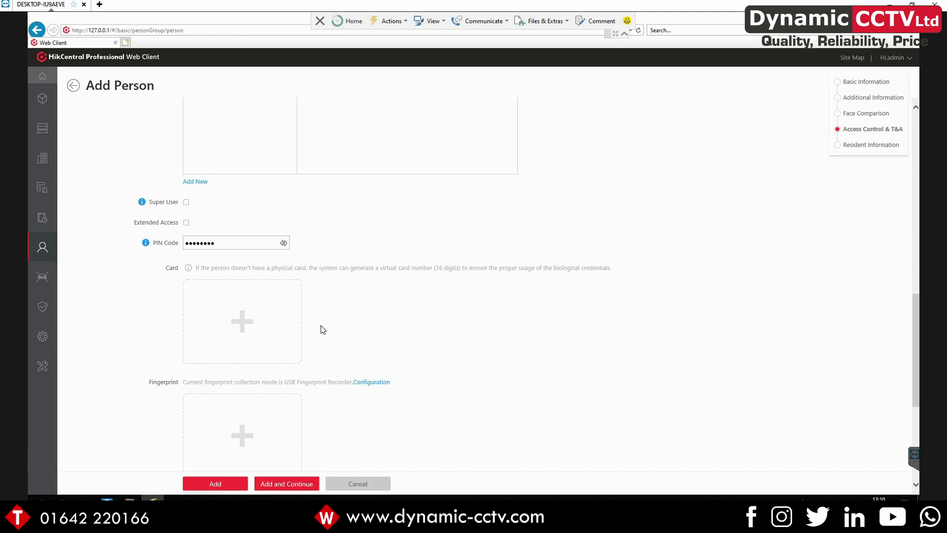
pyautogui.scroll(-6, 296, 305)
pyautogui.scroll(4, 242, 257)
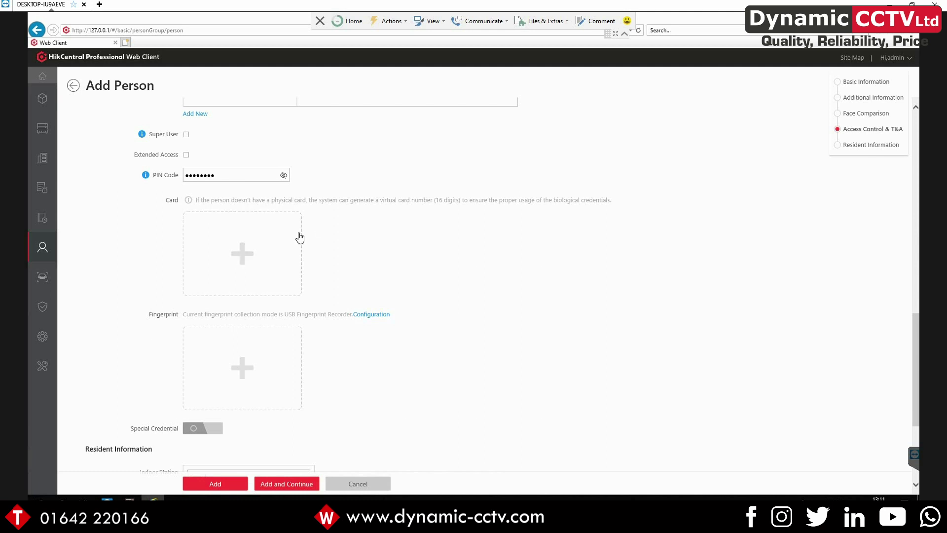
pyautogui.scroll(-3, 333, 374)
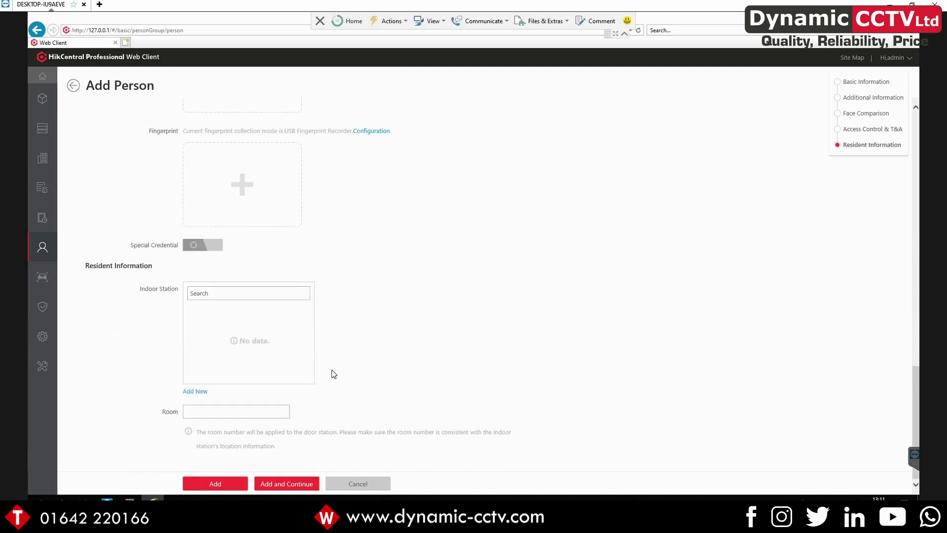
pyautogui.scroll(10, 332, 370)
pyautogui.moveTo(361, 177)
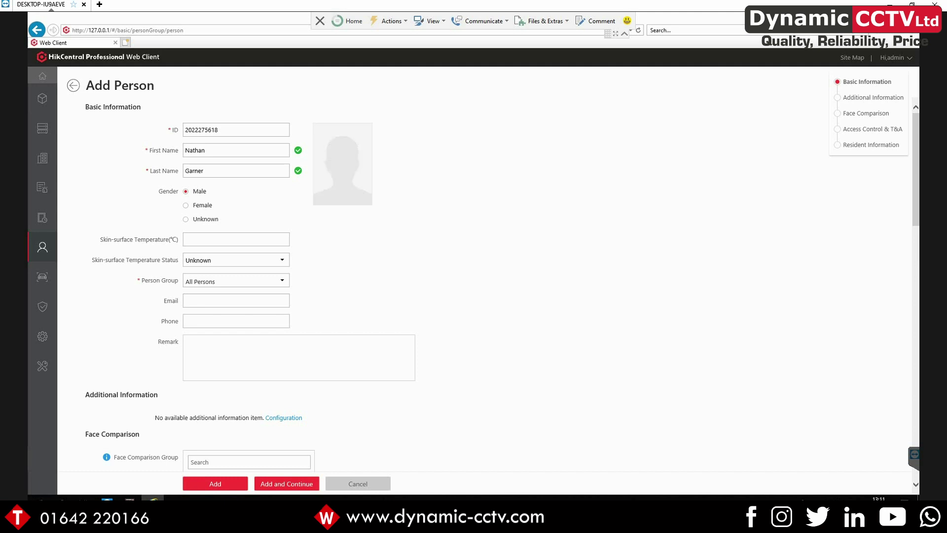
pyautogui.click(204, 479)
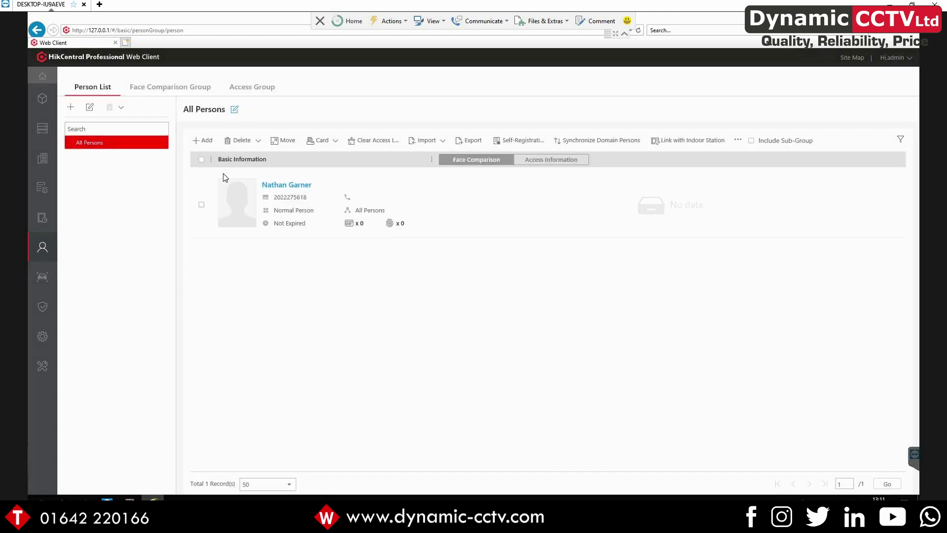
# Give Test Group the Access level and save it
pyautogui.click(252, 87)
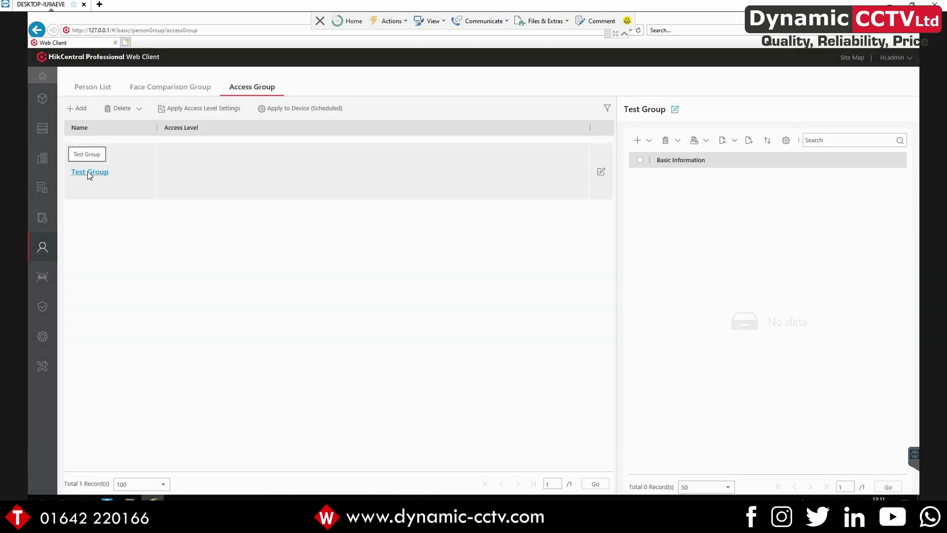
pyautogui.click(88, 172)
pyautogui.click(212, 277)
pyautogui.click(204, 483)
# Add the newly created person to Test Group as an existing person
pyautogui.moveTo(636, 144)
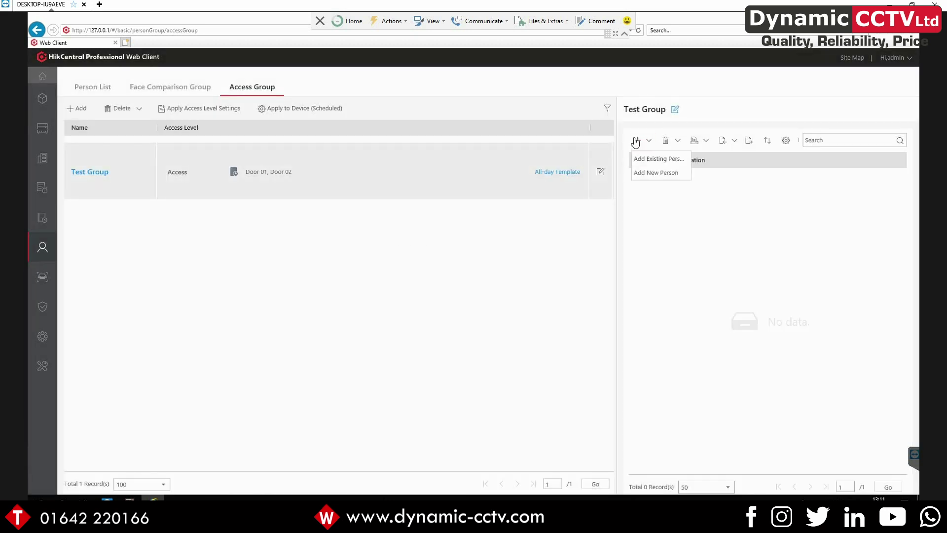
pyautogui.click(643, 157)
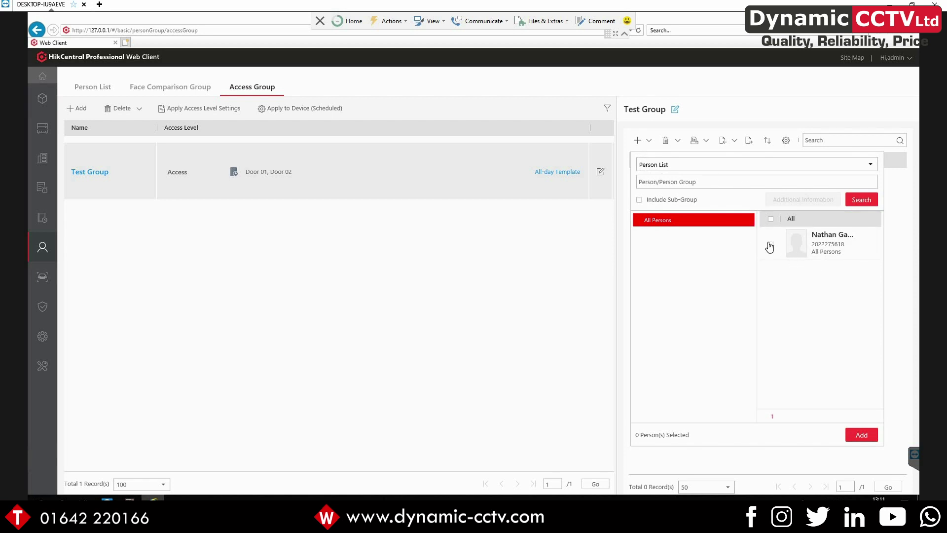
pyautogui.click(770, 245)
pyautogui.click(861, 435)
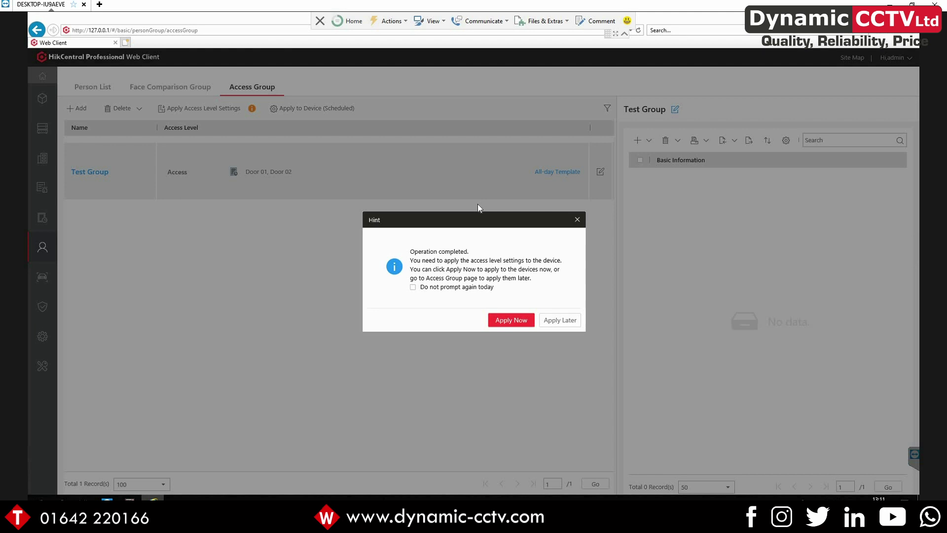
# Apply the access settings to devices now and return to the home page
pyautogui.click(509, 324)
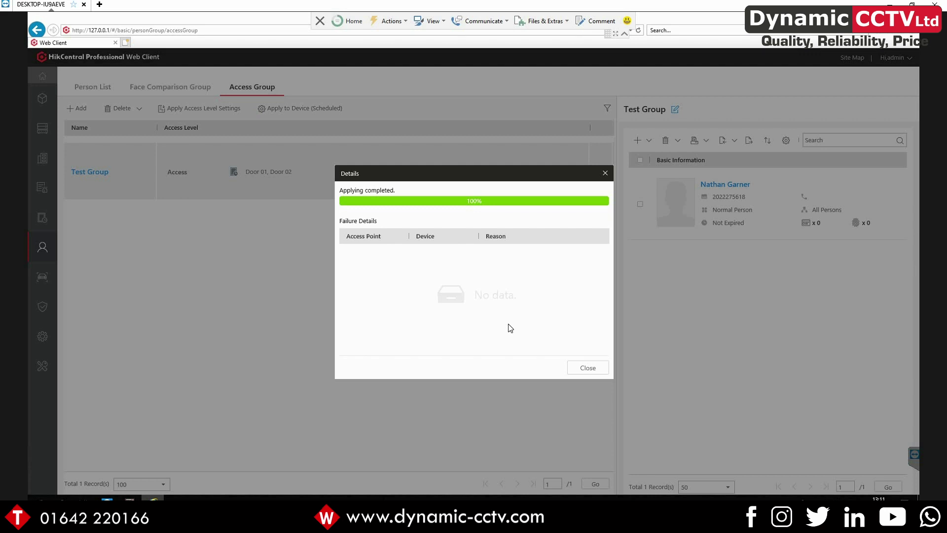
pyautogui.click(592, 370)
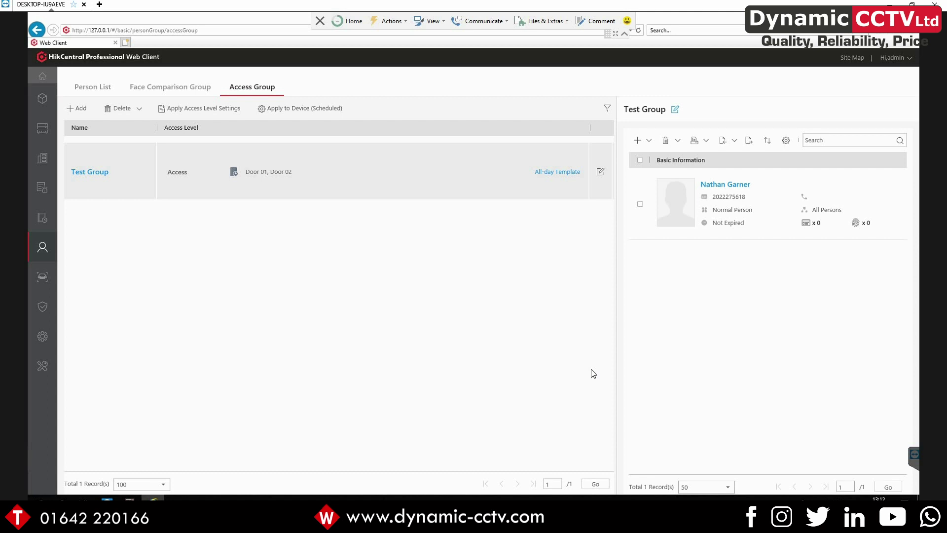
pyautogui.click(86, 172)
pyautogui.moveTo(114, 247)
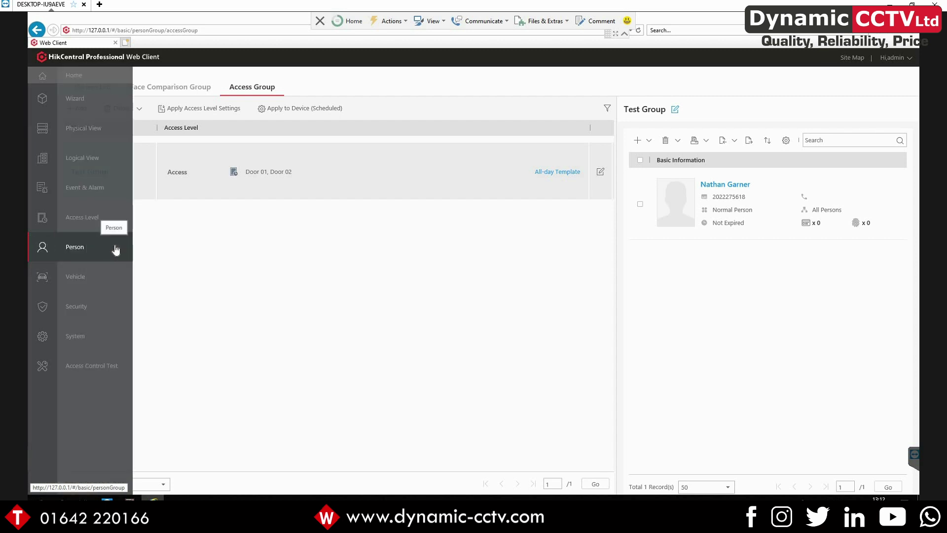
pyautogui.click(57, 75)
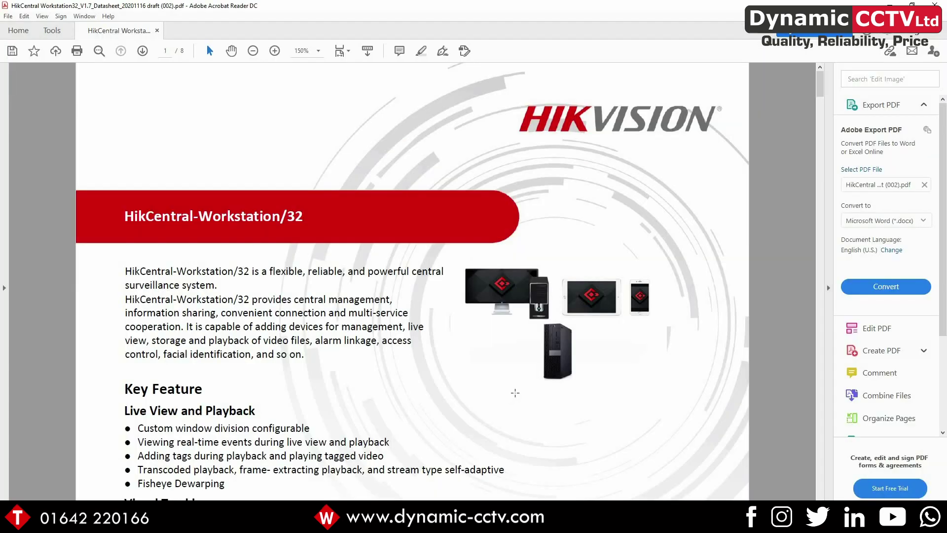
pyautogui.scroll(-15, 515, 393)
# Scroll to the Hardware Specification table and select the workstation Dimensions value
pyautogui.scroll(-15, 516, 393)
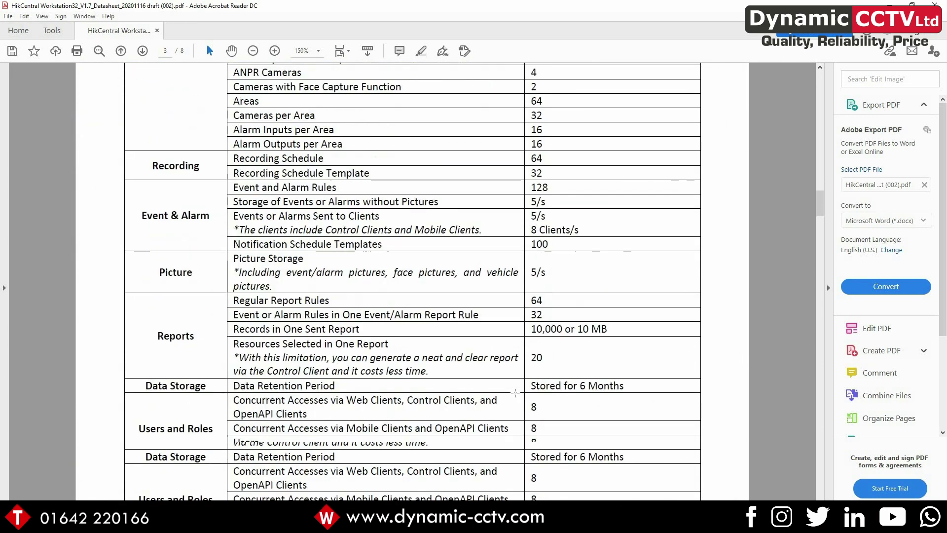
pyautogui.scroll(-5, 515, 393)
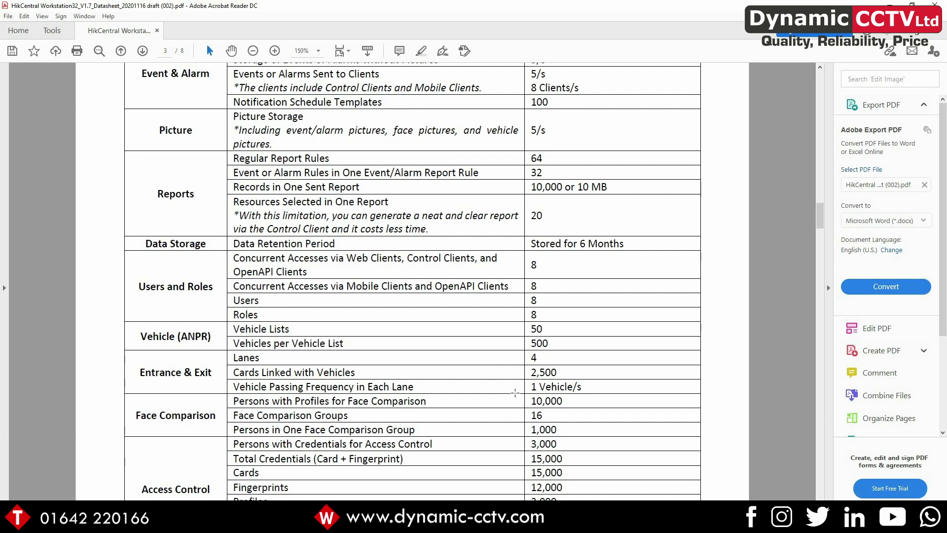
pyautogui.scroll(-10, 515, 393)
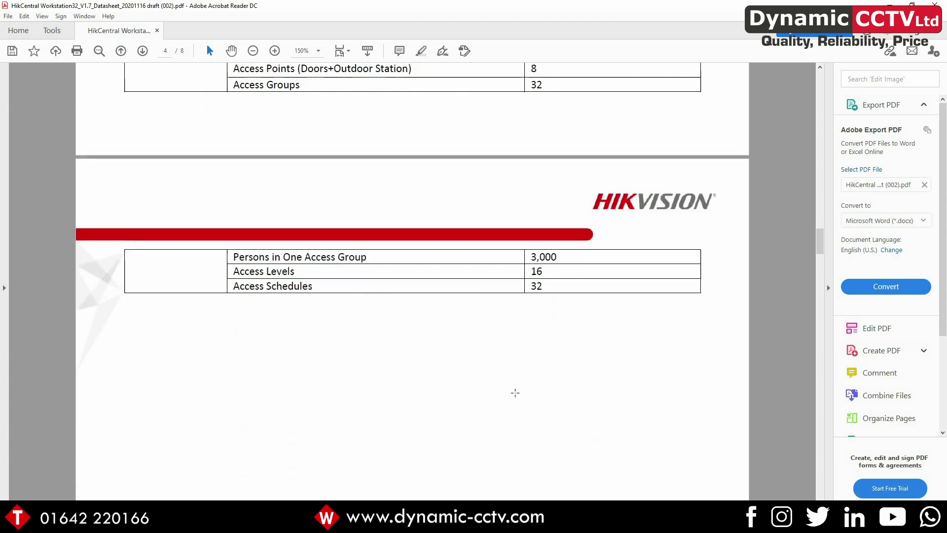
pyautogui.scroll(-10, 515, 392)
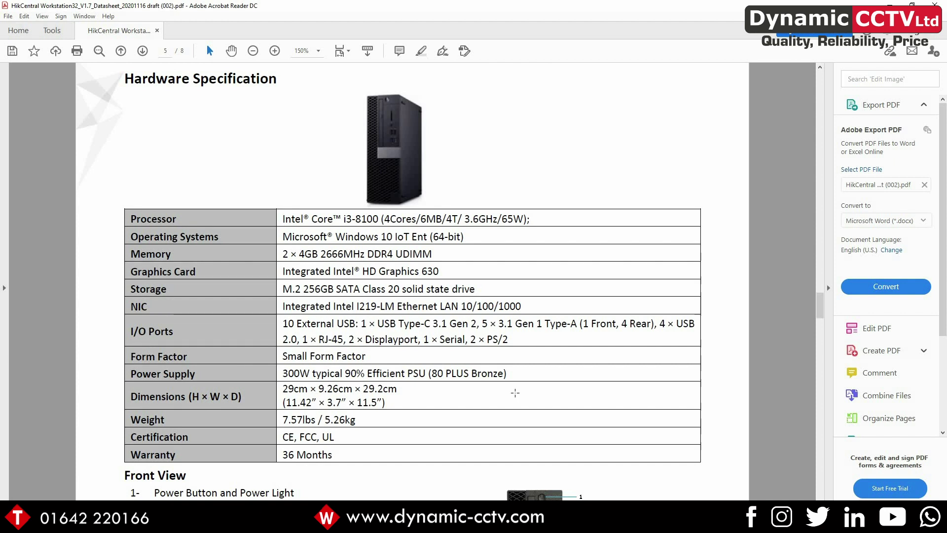
pyautogui.scroll(-1, 515, 392)
pyautogui.moveTo(408, 349); pyautogui.dragTo(282, 365)
pyautogui.click(420, 365)
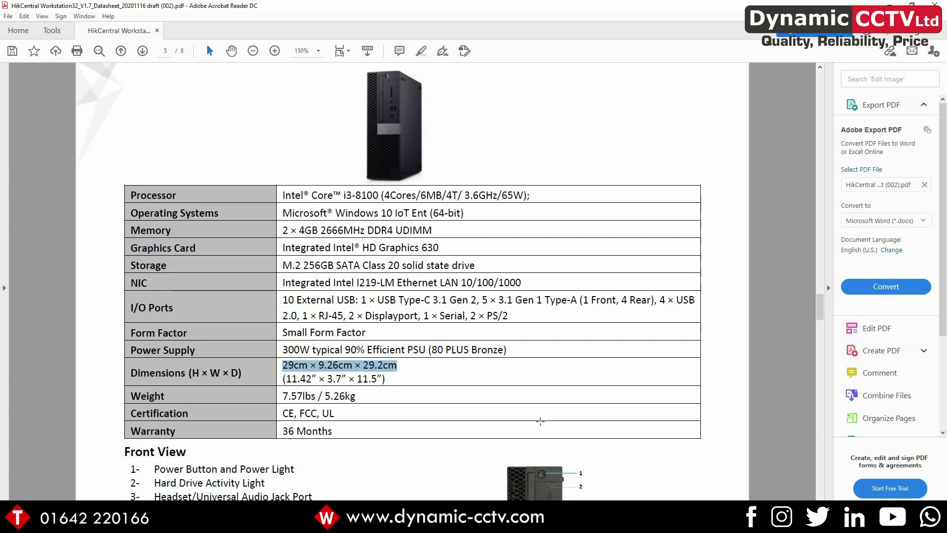
# Scroll down to the Front and Back View port diagrams on page 5
pyautogui.scroll(-3, 540, 421)
pyautogui.scroll(-3, 540, 421)
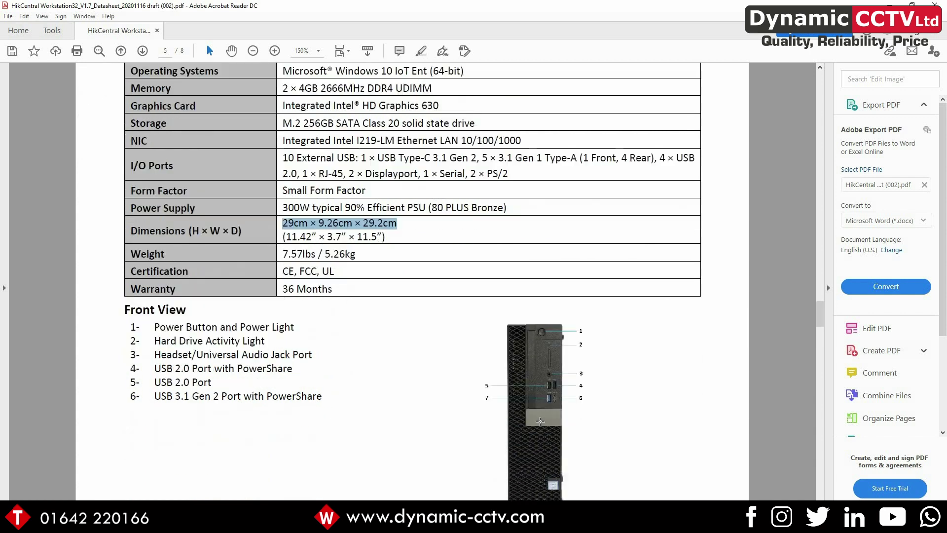
pyautogui.scroll(-1, 540, 420)
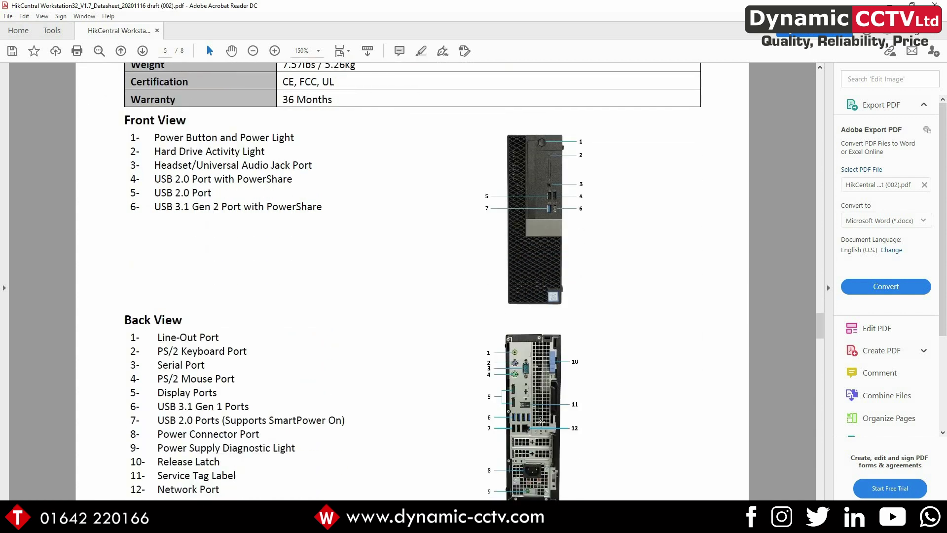